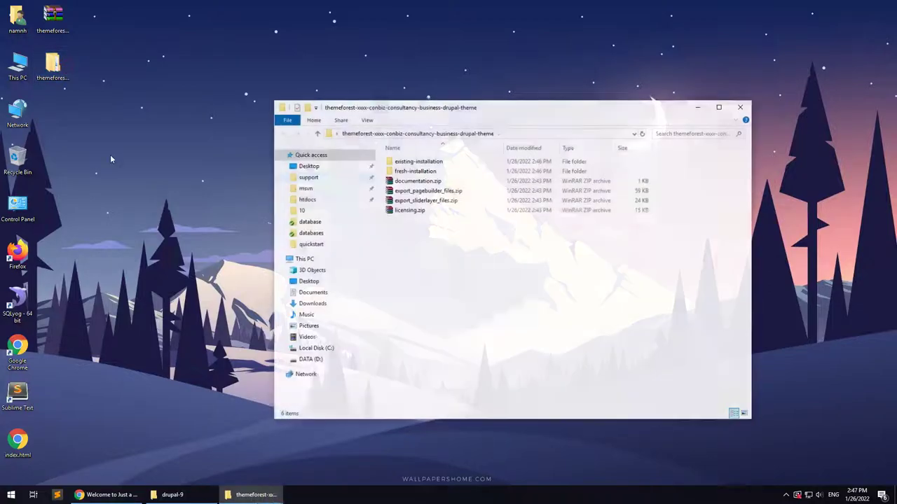
- Review the folders and archives in the Conbiz theme package, and check the Drupal site's address in Chrome
left_click(410, 160)
left_click(407, 172)
left_click(407, 180)
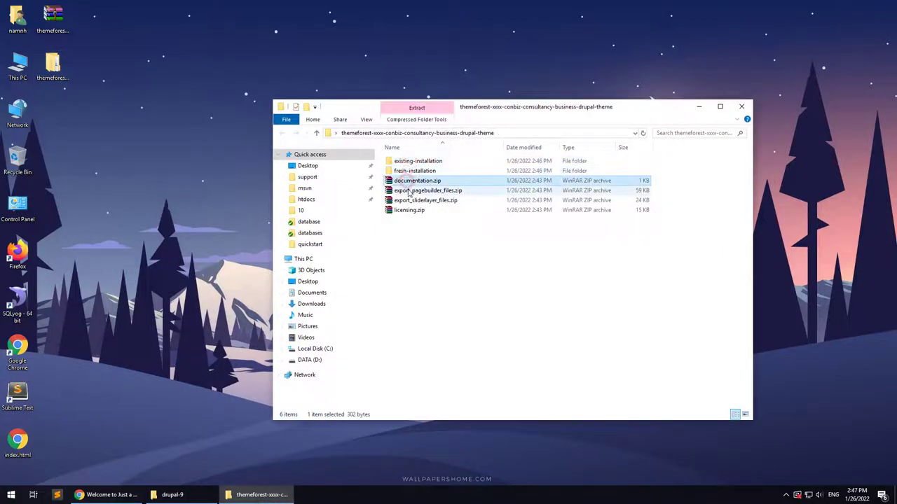
left_click(405, 191)
left_click(403, 201)
left_click(407, 211)
left_click(423, 250)
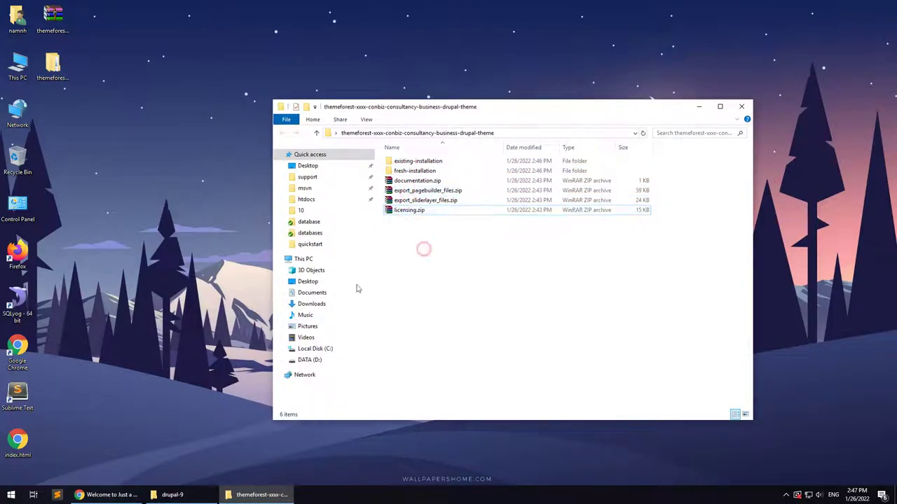
left_click(116, 495)
left_click_drag(96, 24, 175, 24)
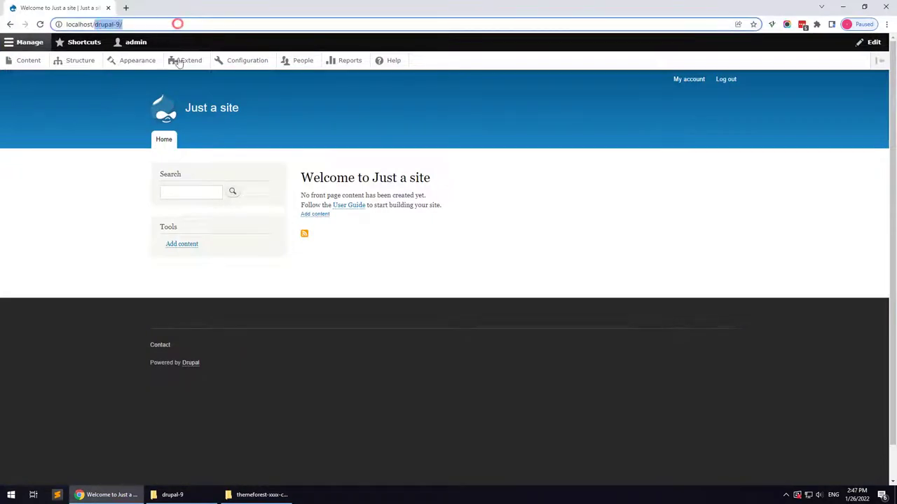
- Arrange the drupal-9 folder window beside the theme package window and open the package's existing-installation folder
left_click(173, 495)
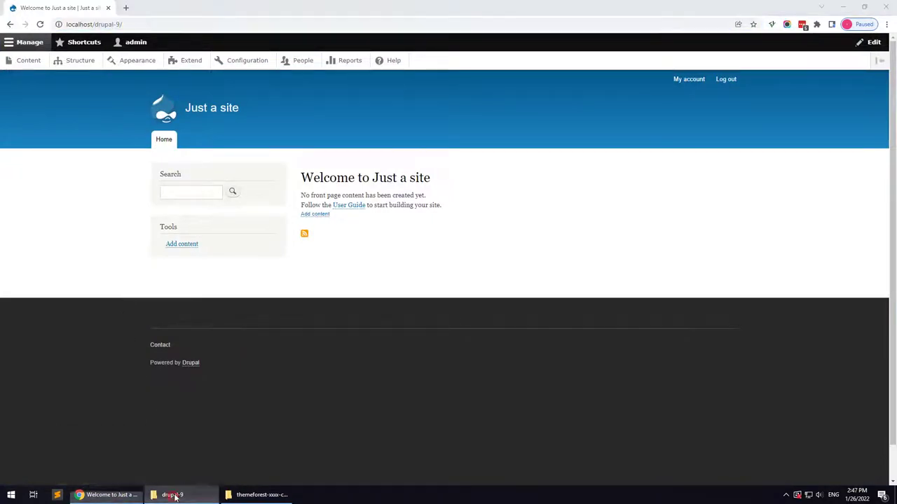
left_click(262, 495)
left_click_drag(497, 97, 629, 96)
left_click(112, 144)
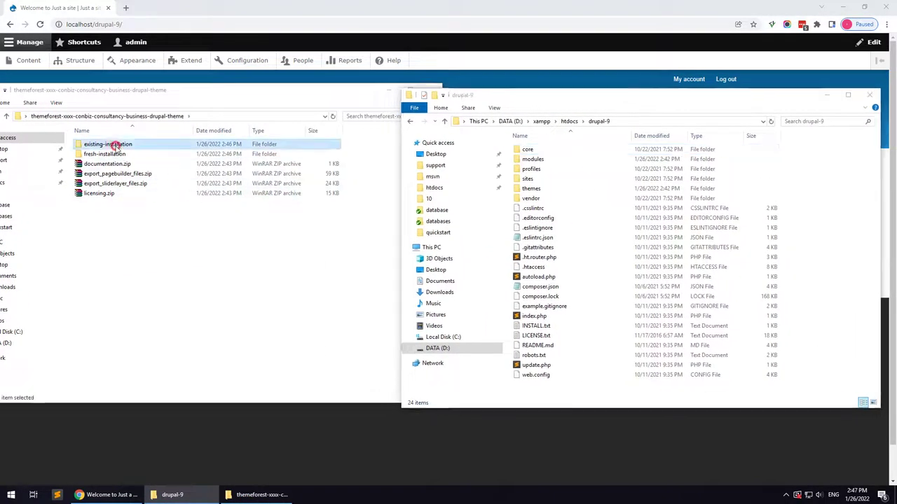
double_click(112, 144)
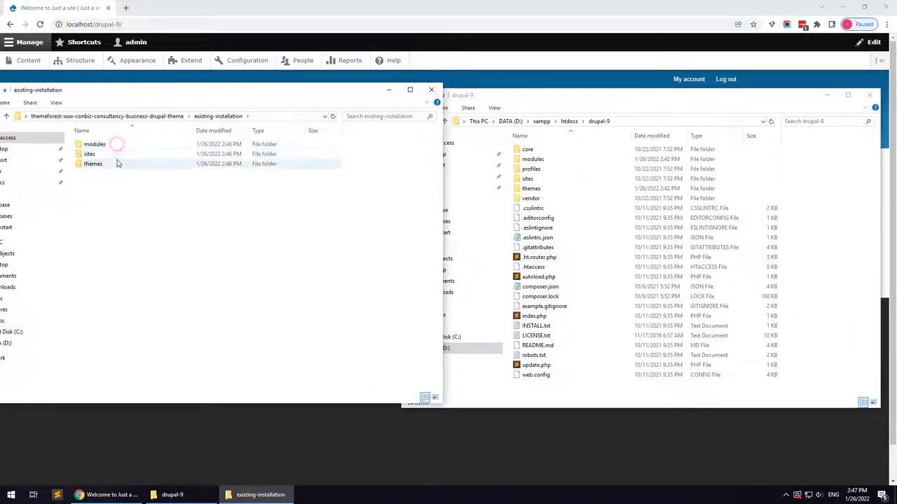
- Copy the contrib and custom folders from the package's modules folder into the drupal-9 modules folder
double_click(533, 159)
left_click(94, 145)
double_click(94, 144)
left_click_drag(110, 179, 558, 213)
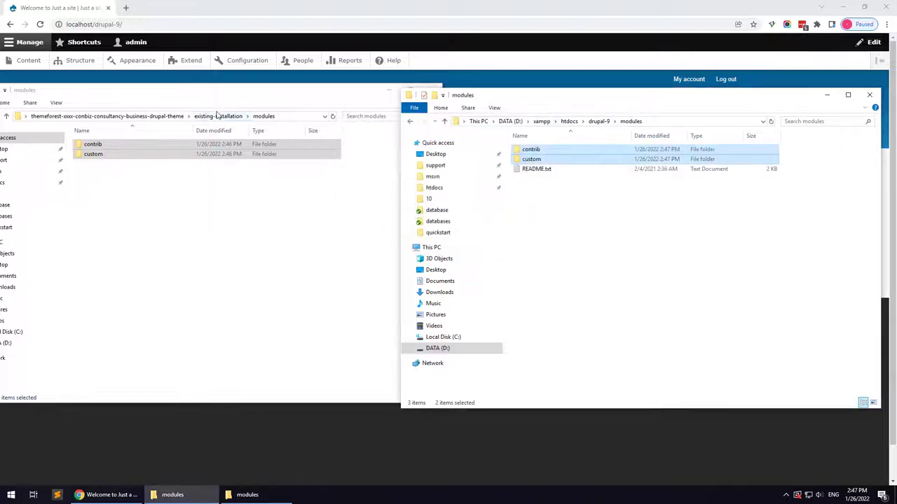
- Copy the default folder from the package's sites folder into the drupal-9 sites folder
left_click(217, 116)
left_click(88, 154)
double_click(88, 155)
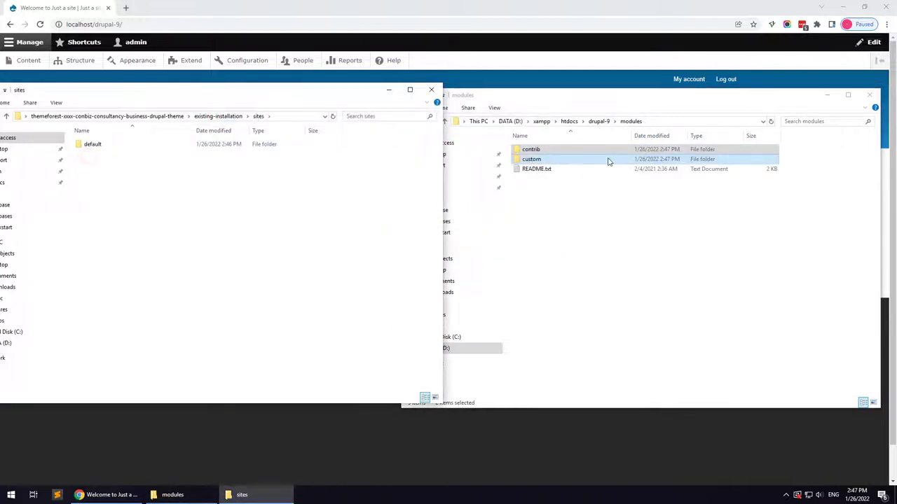
left_click(599, 121)
double_click(527, 180)
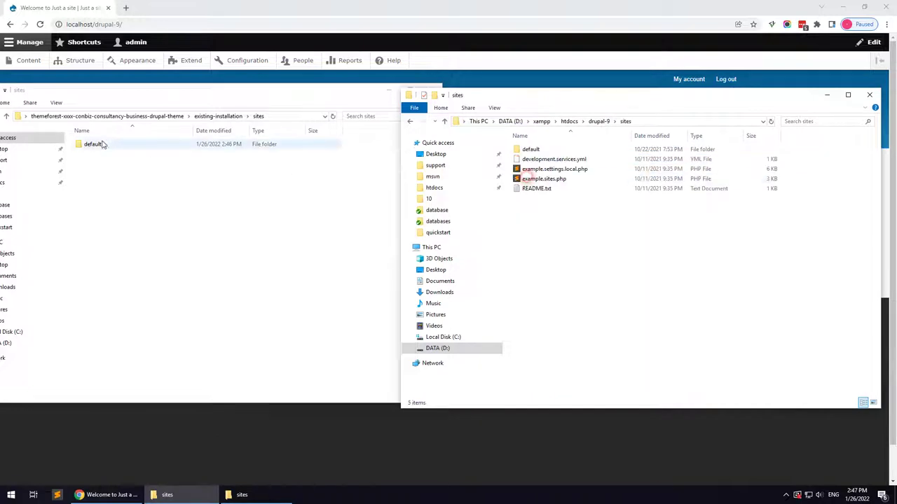
left_click_drag(92, 145, 591, 226)
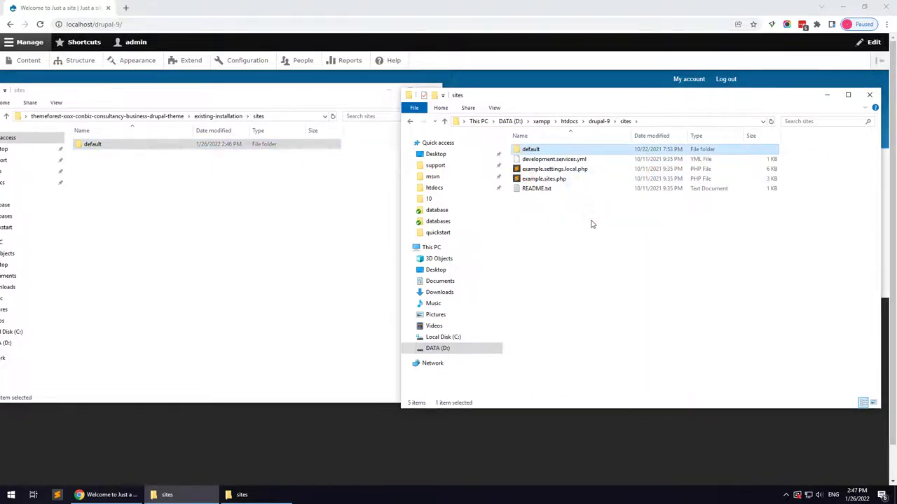
- Copy the custom folder from the package's themes folder into the drupal-9 themes folder and open the copy
left_click(214, 115)
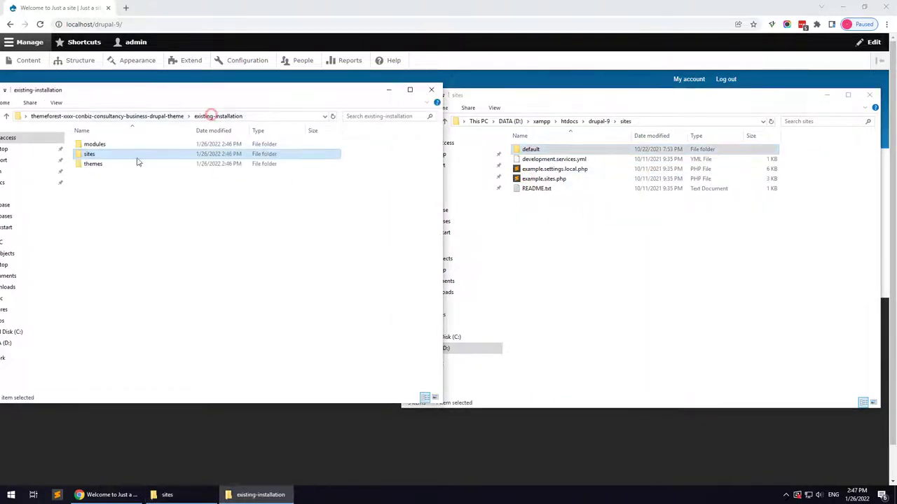
double_click(94, 164)
left_click(599, 121)
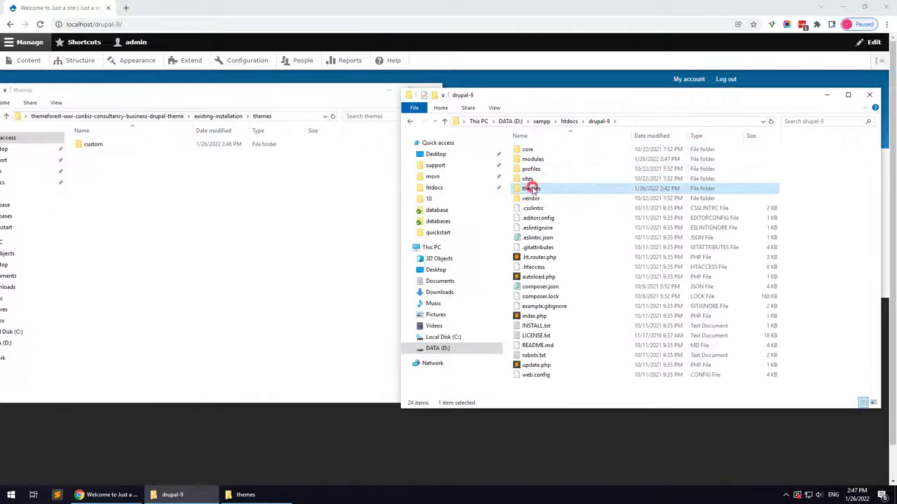
double_click(531, 188)
left_click_drag(94, 144, 583, 164)
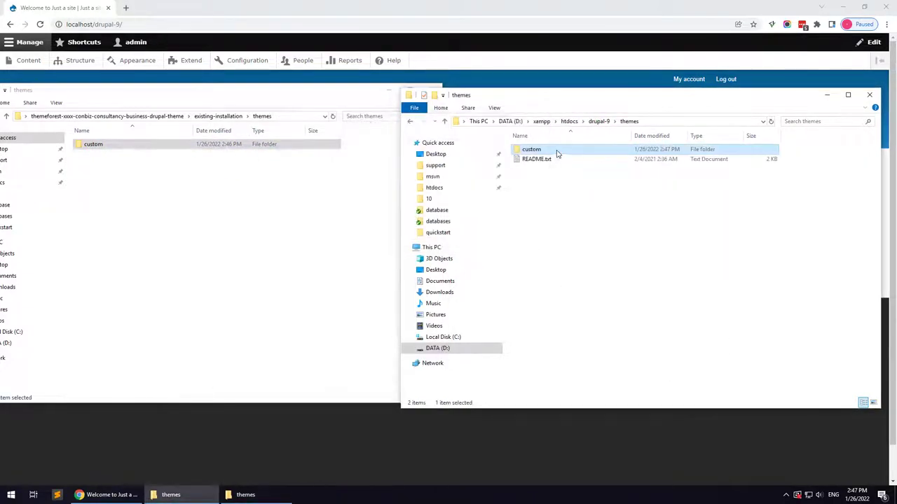
double_click(555, 152)
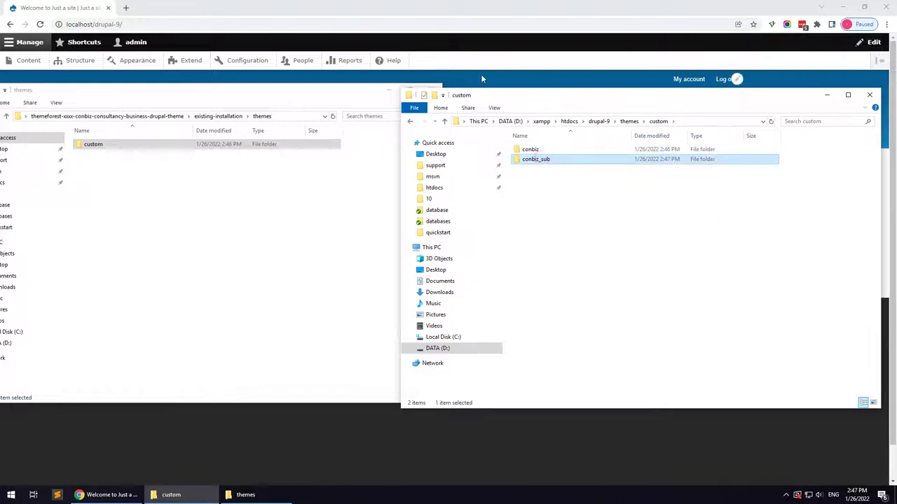
- Switch to the Drupal site in Chrome, then install Conbiz subtheme 1.0.0 and set it as the default theme
left_click(473, 70)
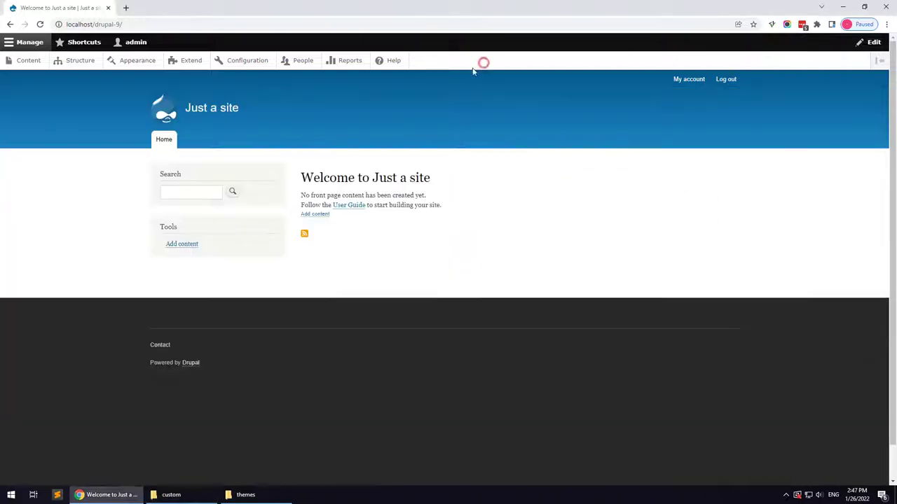
left_click(144, 61)
scroll(202, 301, "down", 2)
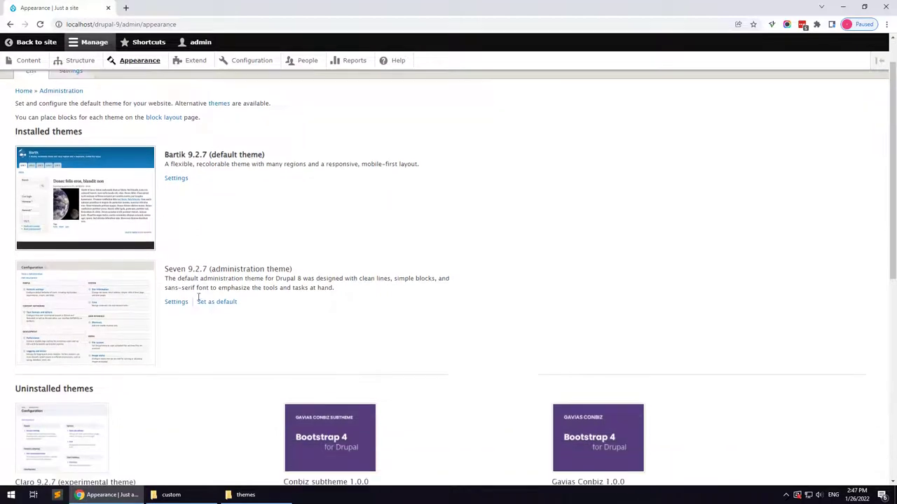
scroll(202, 303, "down", 2)
double_click(337, 293)
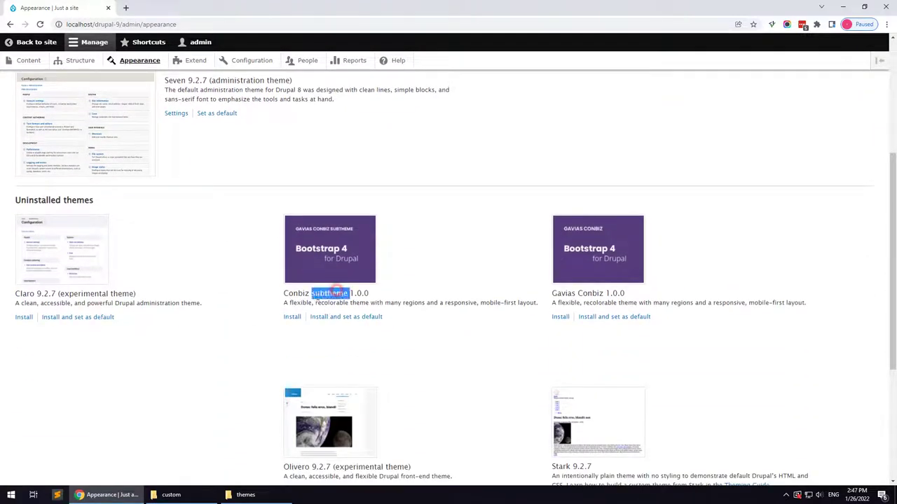
left_click(290, 351)
left_click(333, 318)
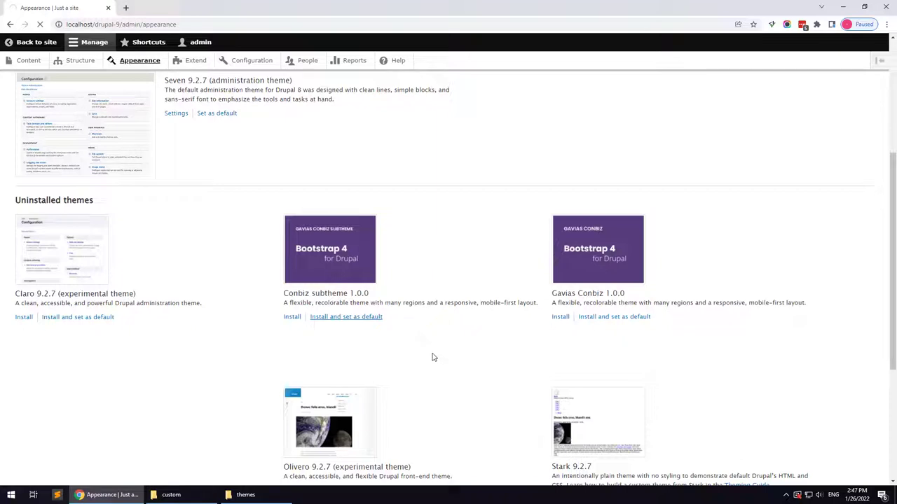
- Filter the modules by "gavias" and install Gavias Conbiz Themer, Custom View, Page Builder, SliderLayer and Themer
left_click(188, 61)
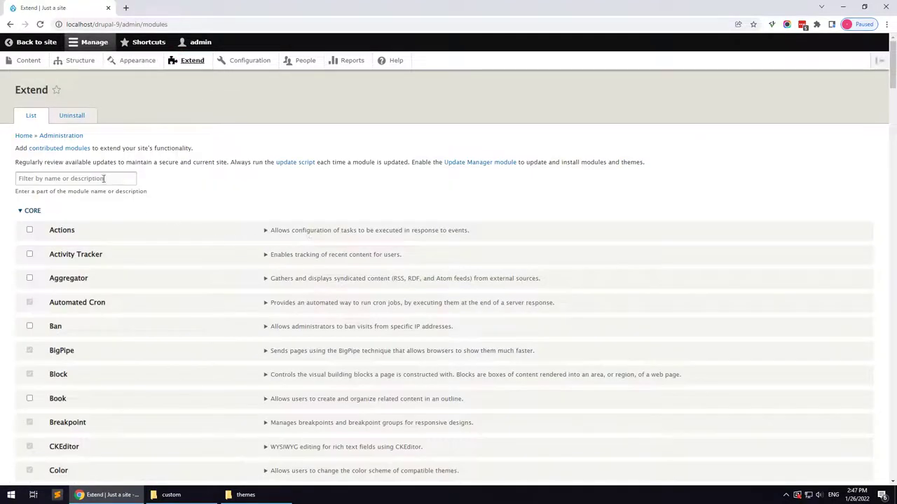
left_click(103, 178)
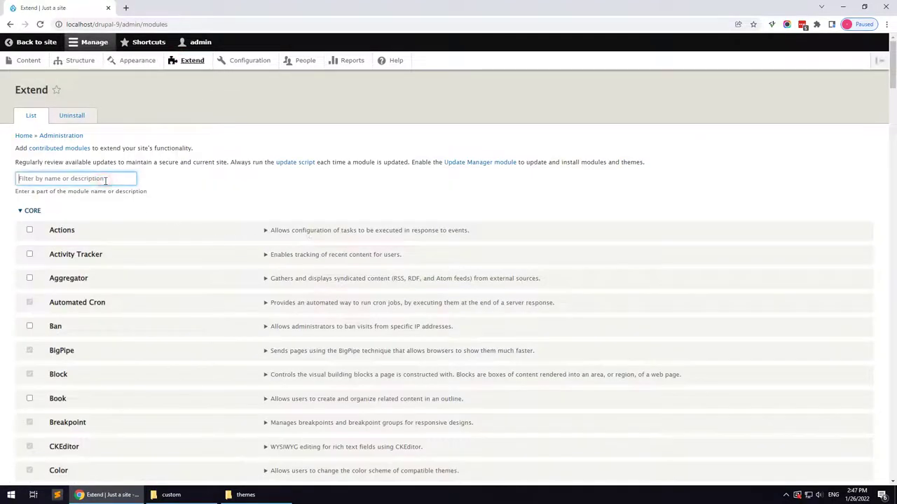
type("gavias")
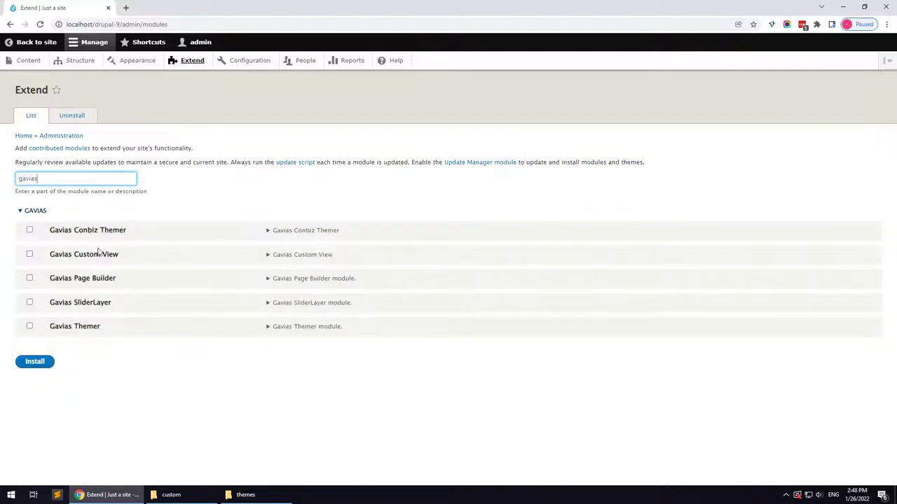
left_click(98, 232)
left_click(96, 255)
left_click(86, 279)
left_click(81, 305)
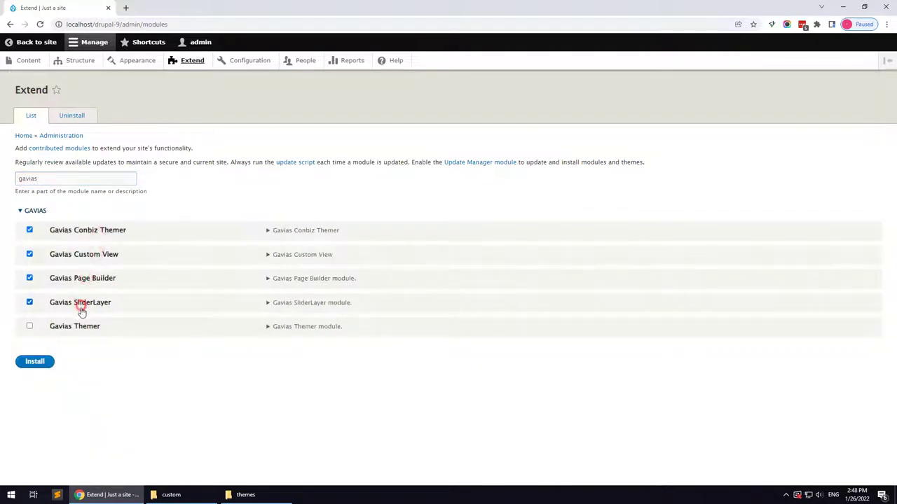
left_click(80, 327)
left_click(35, 362)
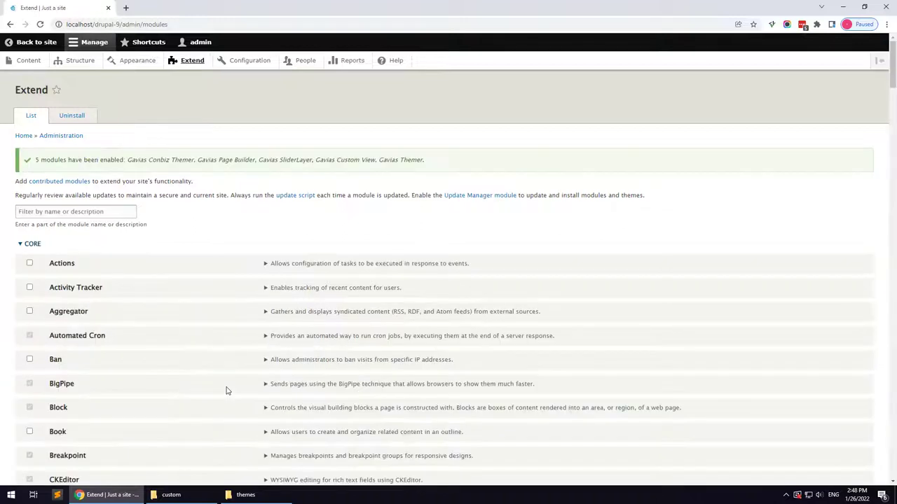
- Filter the modules by "conbiz" and install Conbiz Features together with its required modules
left_click(117, 214)
type("conbiz")
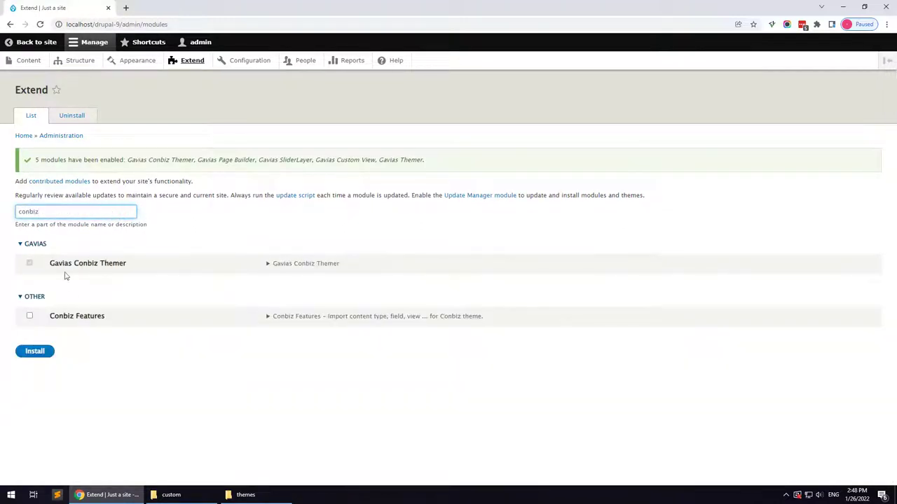
left_click(74, 319)
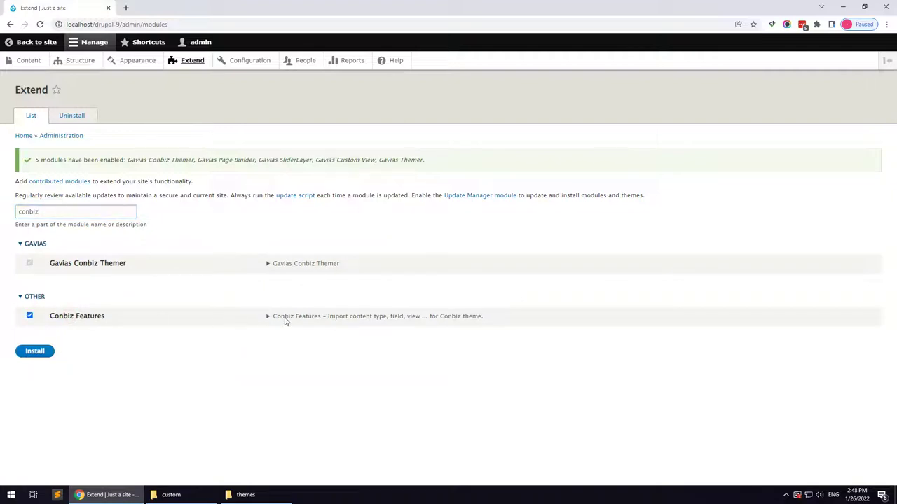
left_click(33, 351)
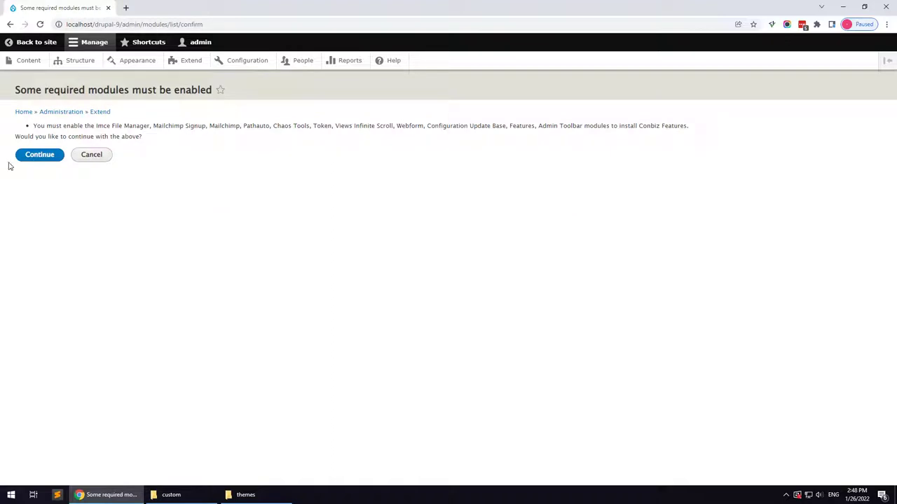
left_click(43, 157)
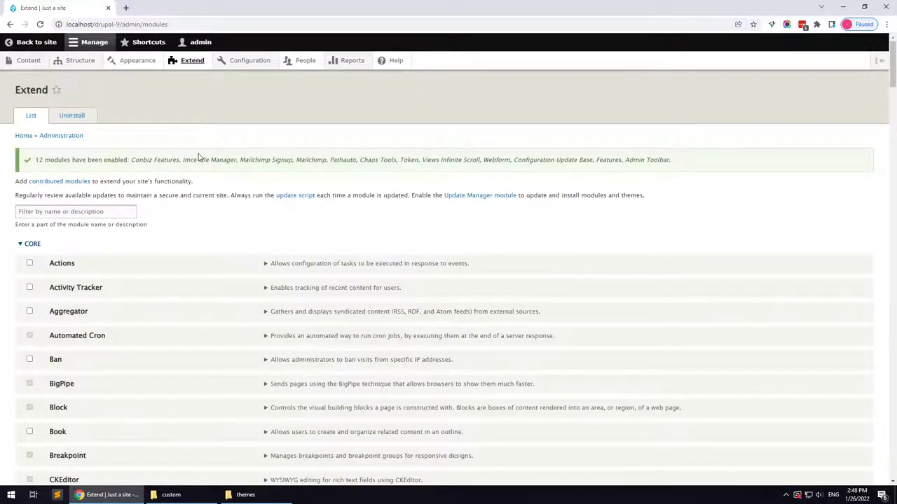
- In the Conbiz subtheme's block layout, assign the Search block to the Search region and Breadcrumbs to the Breadcrumbs region
mouse_move(82, 60)
left_click(86, 79)
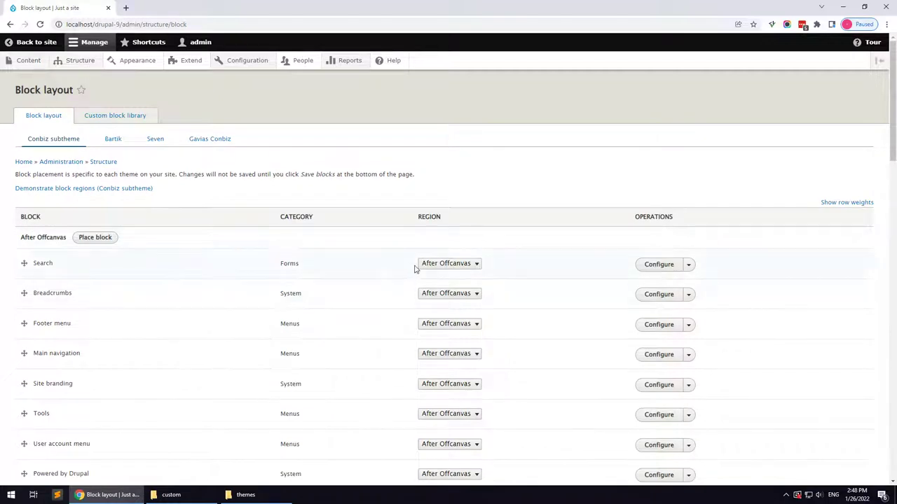
left_click(422, 265)
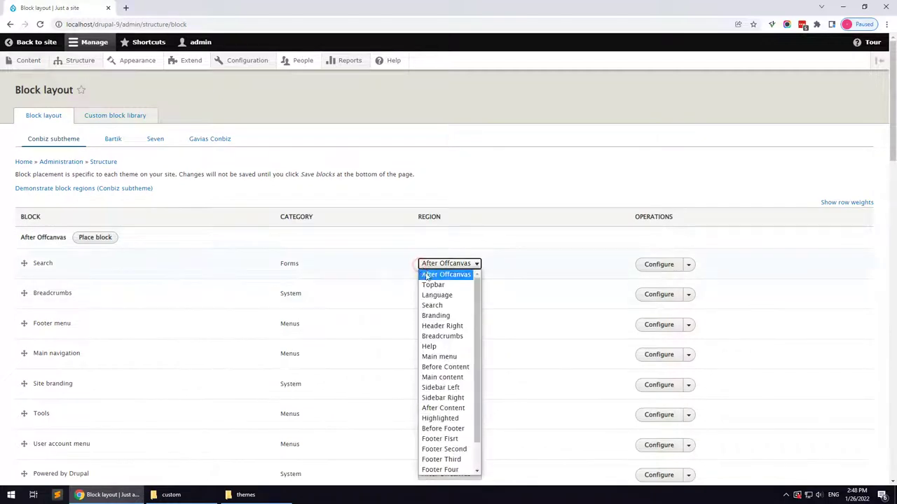
left_click(445, 302)
left_click(444, 300)
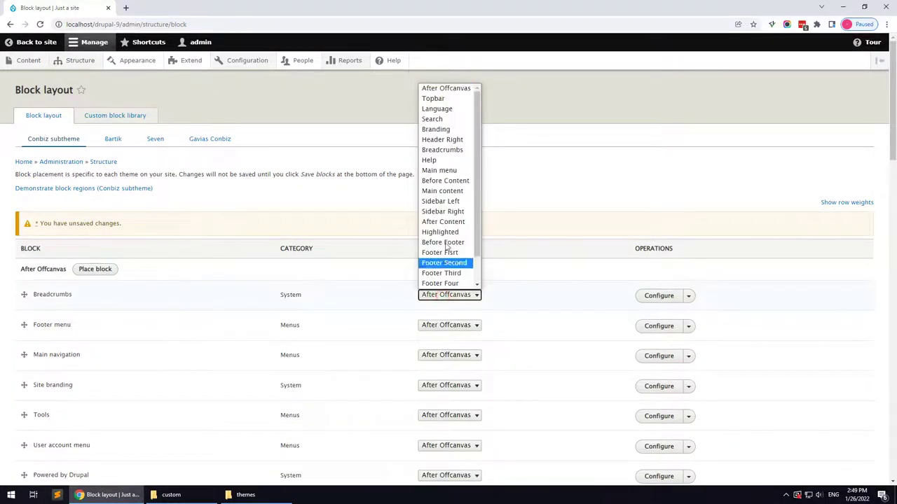
left_click(444, 148)
- Move the Footer menu and Main navigation blocks out of After Offcanvas, and assign Site branding to the Branding region
left_click(437, 295)
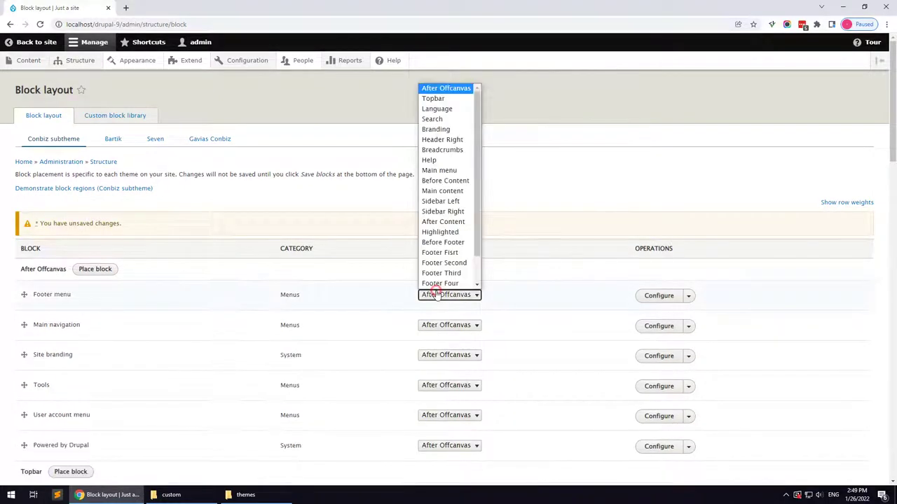
scroll(436, 283, "down", 2)
left_click(432, 284)
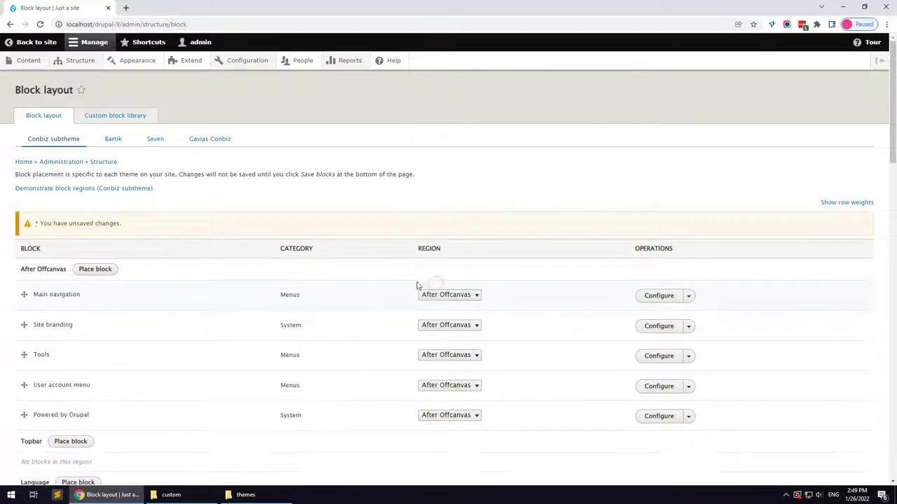
left_click(434, 297)
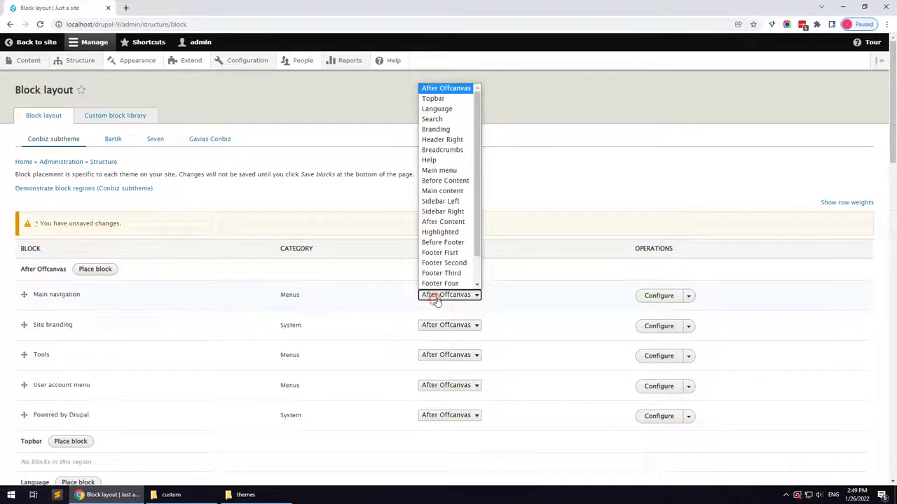
left_click(446, 197)
left_click(436, 300)
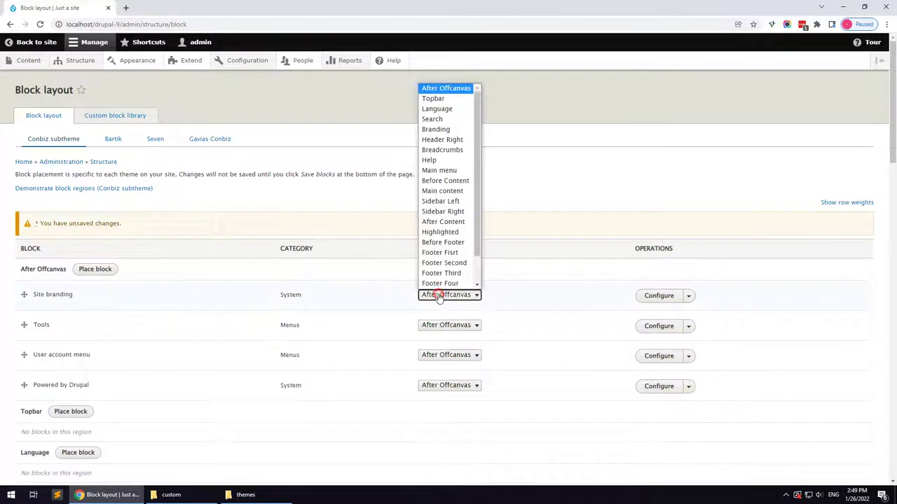
left_click(447, 130)
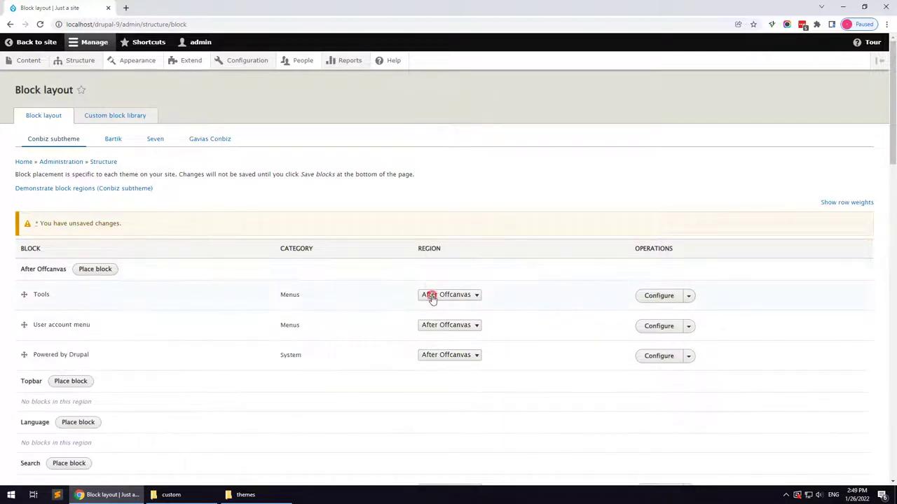
- Move the Tools and User account menu blocks to the Other region and Powered by Drupal to the Copyright region
left_click(432, 297)
left_click(434, 283)
scroll(426, 296, "down", 1)
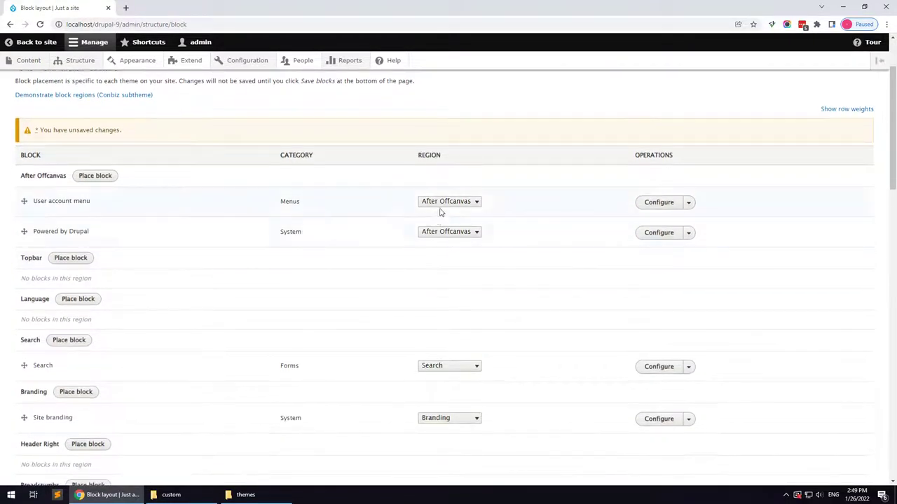
left_click(443, 203)
left_click(444, 407)
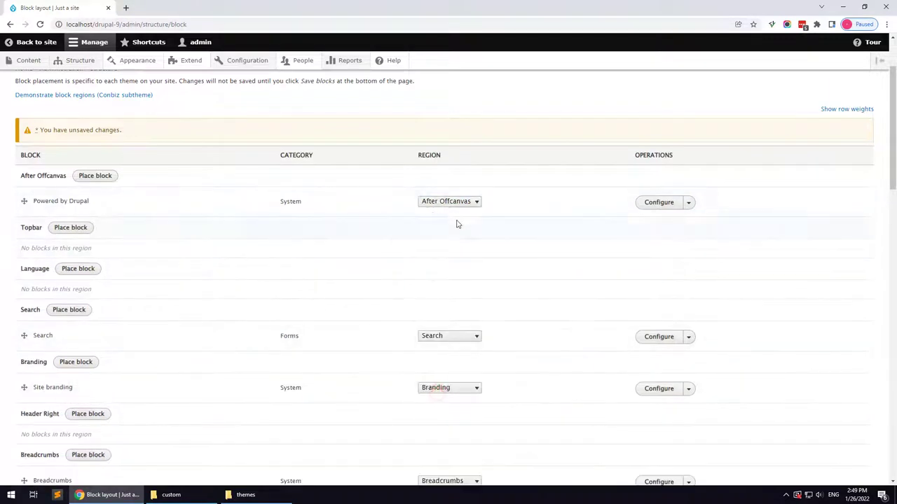
left_click(449, 202)
scroll(442, 337, "down", 1)
left_click(438, 398)
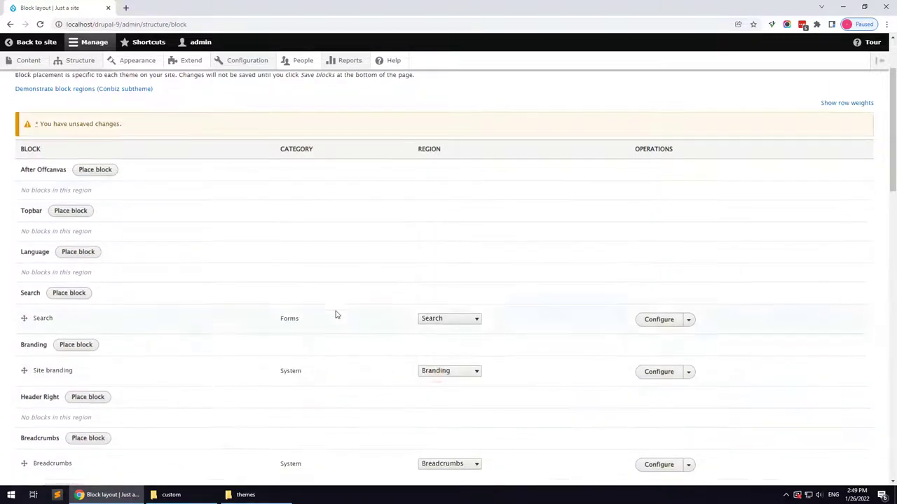
- Move the Page title block out of Main content to the Other region
scroll(262, 283, "down", 6)
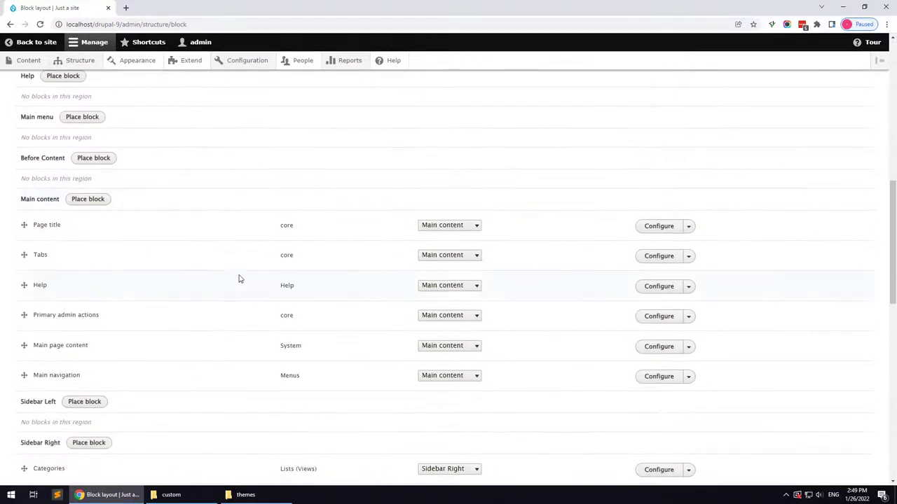
left_click(423, 227)
scroll(444, 350, "down", 1)
left_click(444, 422)
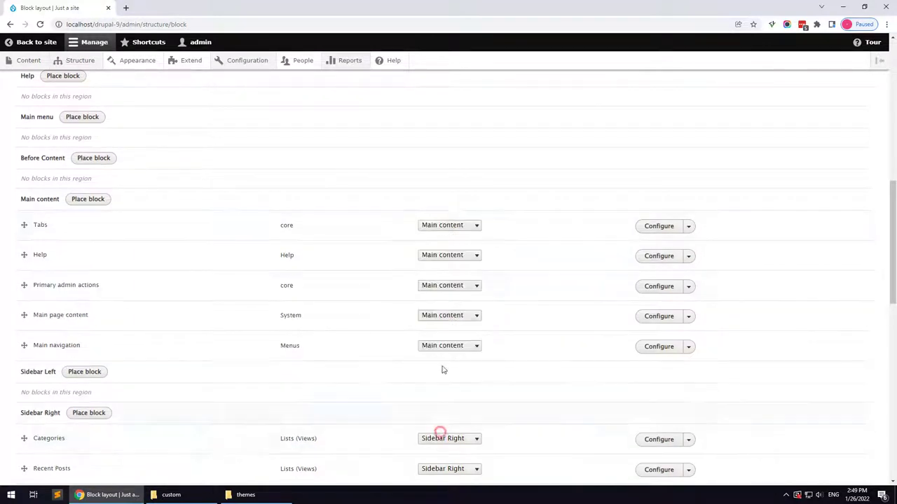
- Assign the Tabs, Help and Primary admin actions blocks to the Help region
left_click(457, 226)
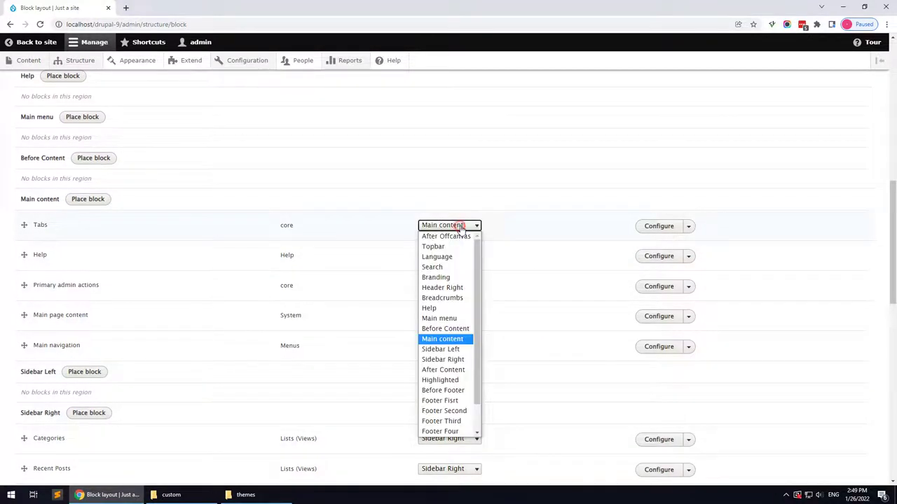
left_click(441, 309)
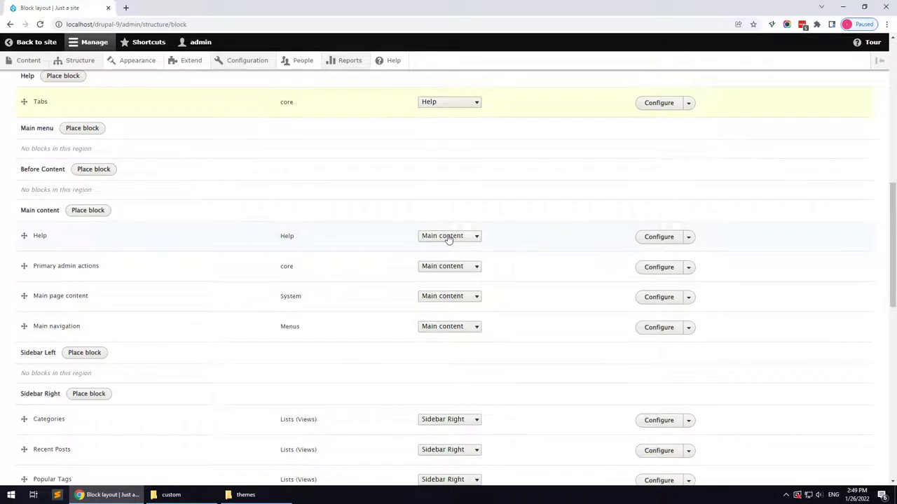
left_click(448, 238)
left_click(444, 317)
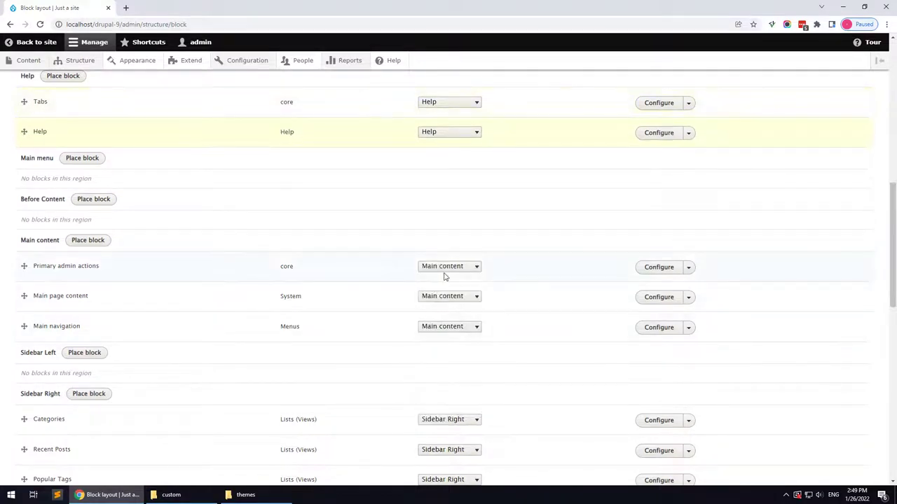
left_click(448, 267)
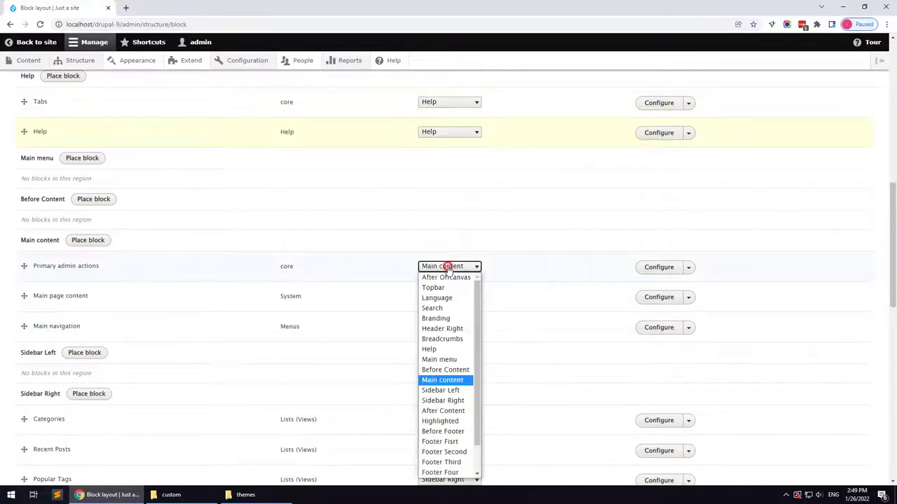
left_click(443, 349)
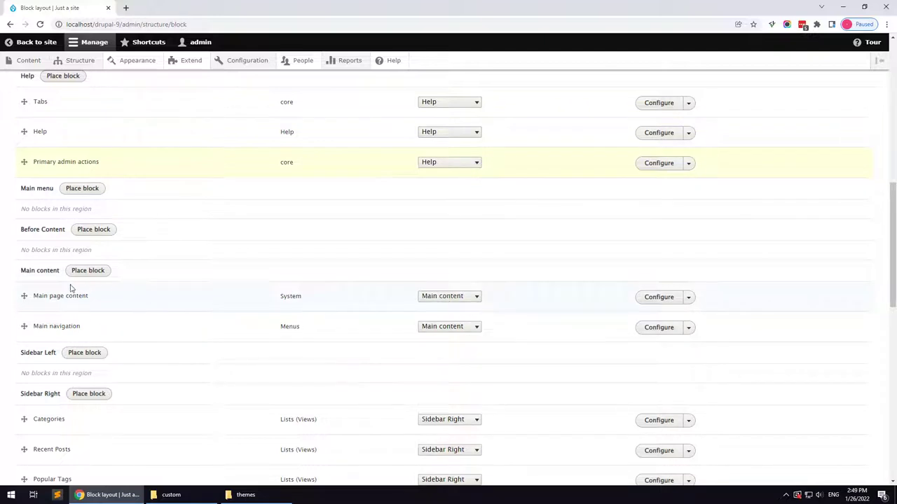
- Assign Main navigation to the Main menu region and Status messages to the Help region, and save the block layout
left_click(450, 328)
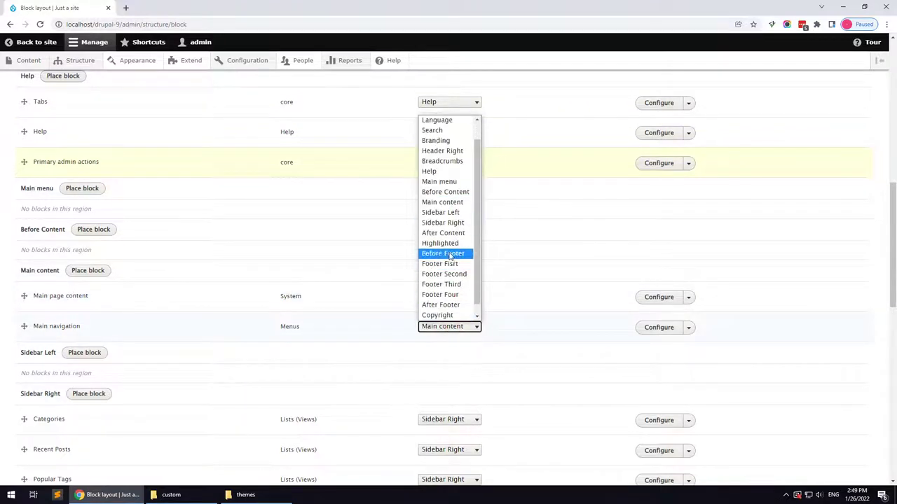
left_click(452, 182)
scroll(336, 327, "down", 5)
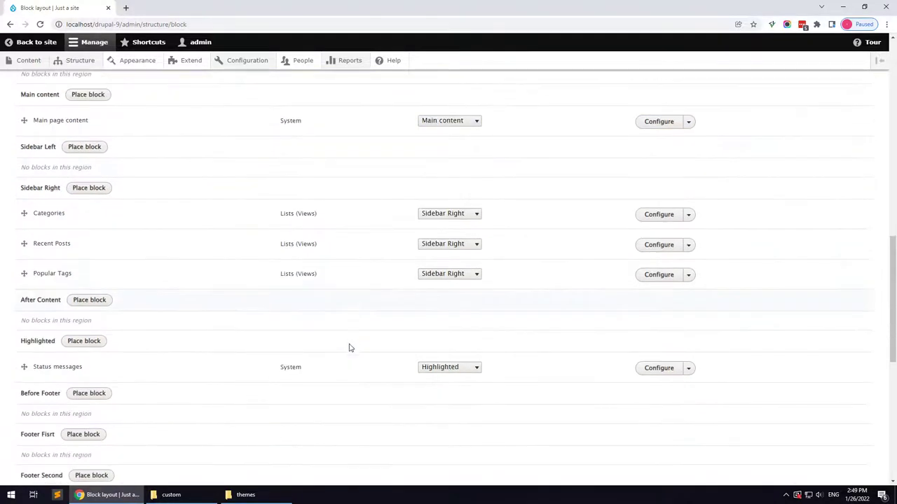
left_click(449, 227)
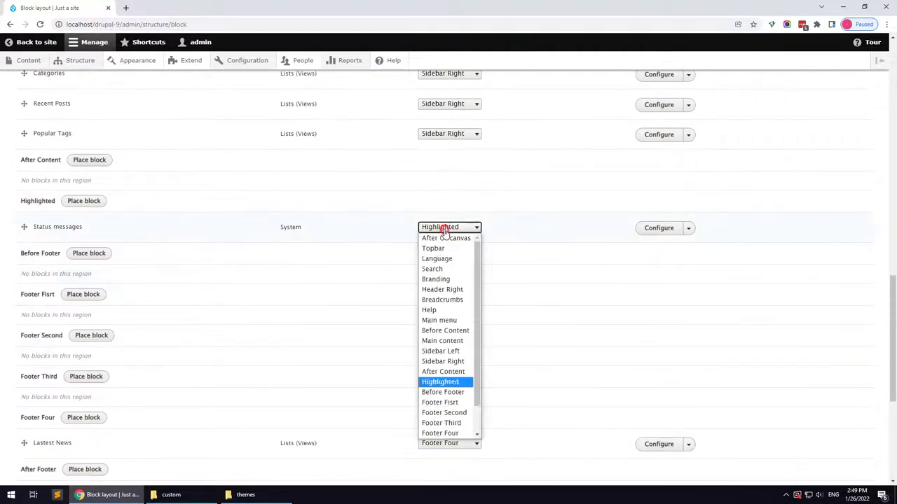
left_click(429, 310)
scroll(175, 392, "down", 4)
left_click(63, 435)
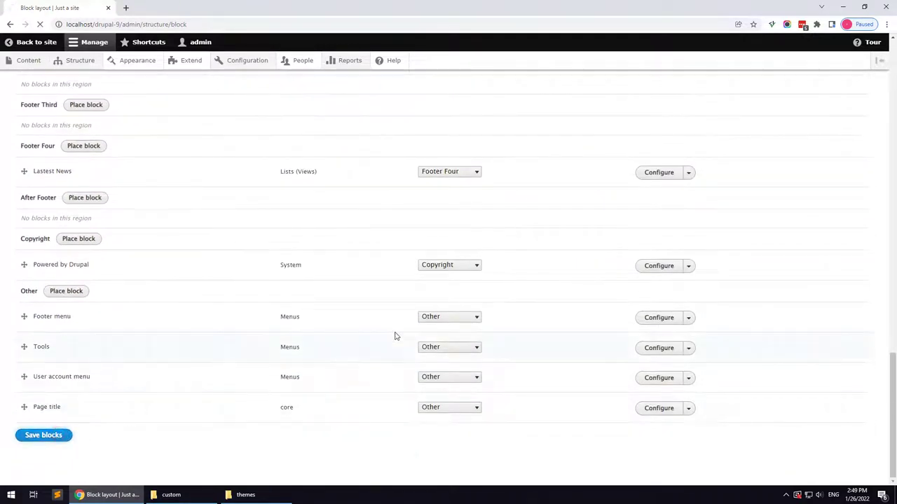
- Configure the Site branding block to hide the site name and site slogan, and save the block
scroll(350, 342, "down", 4)
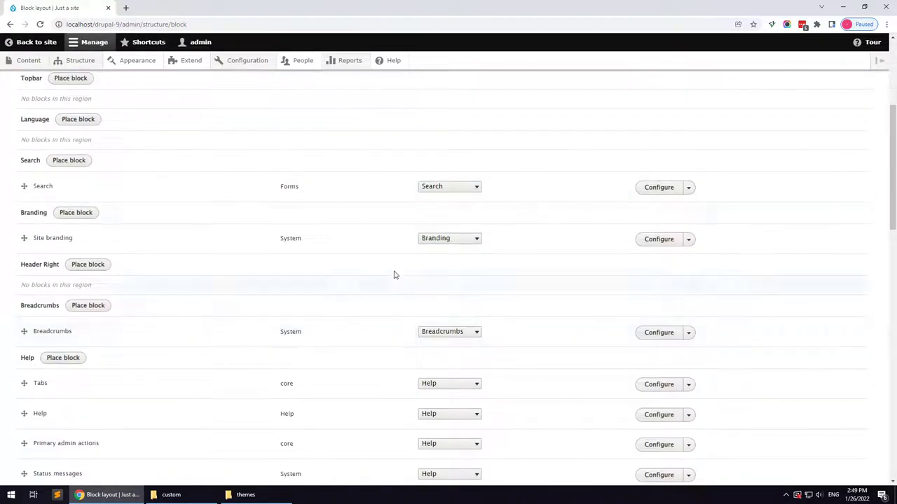
left_click(658, 240)
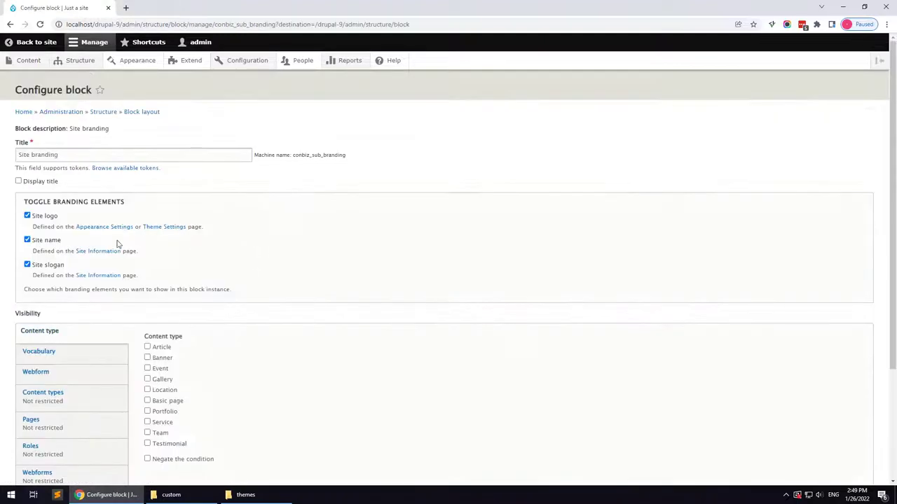
left_click(53, 241)
left_click(48, 266)
scroll(48, 267, "down", 3)
left_click(42, 435)
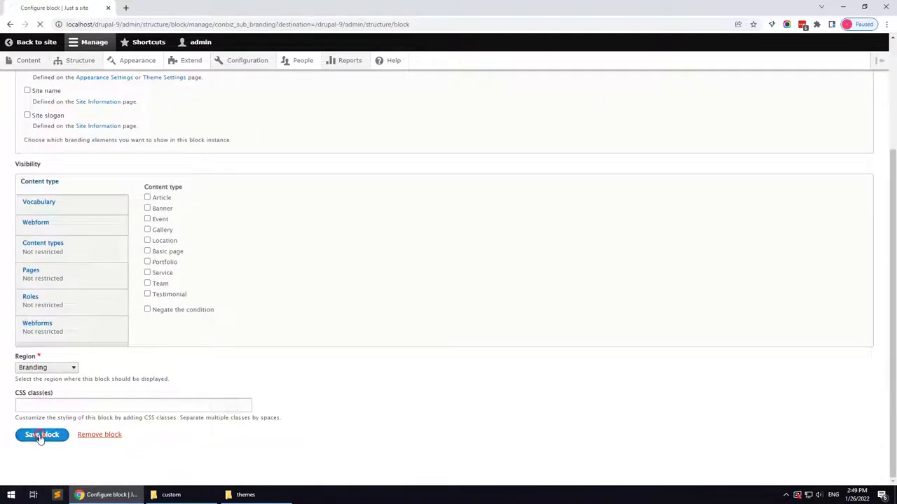
- Configure the Main navigation block to display Unlimited menu levels with all menu links expanded, and save the block
scroll(393, 364, "down", 8)
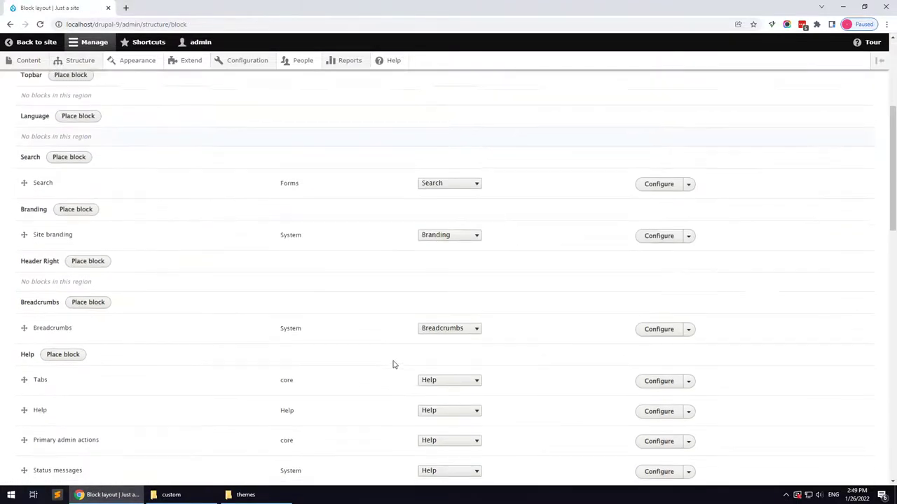
scroll(393, 364, "down", 2)
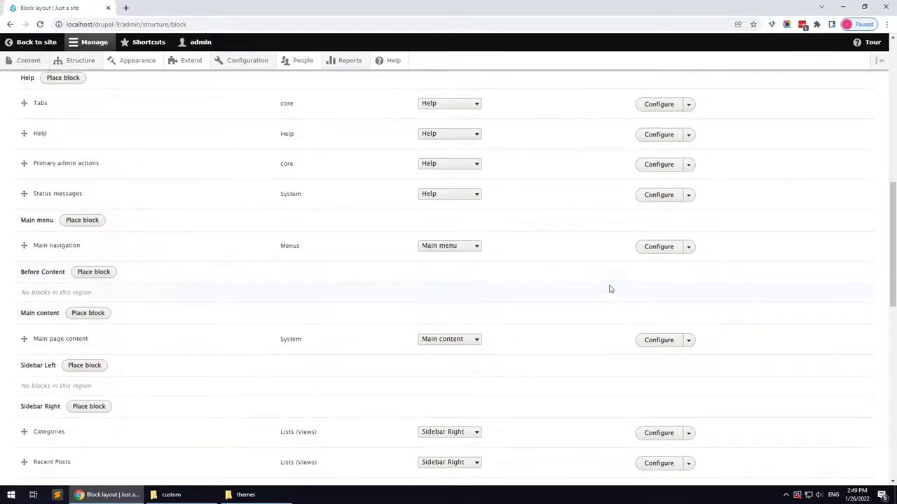
left_click(657, 252)
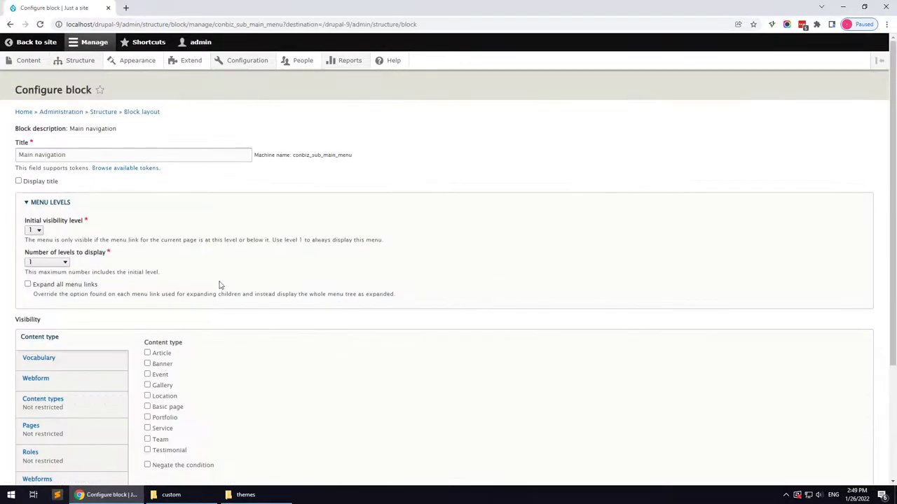
left_click(62, 263)
left_click(59, 365)
left_click(57, 285)
scroll(59, 336, "down", 2)
left_click(44, 438)
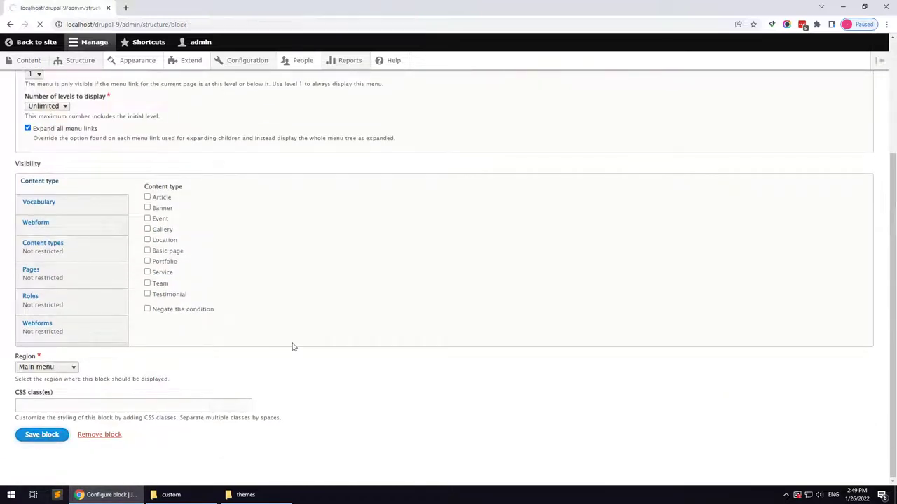
- Start a new Basic page and title it "Home Page"
left_click(31, 61)
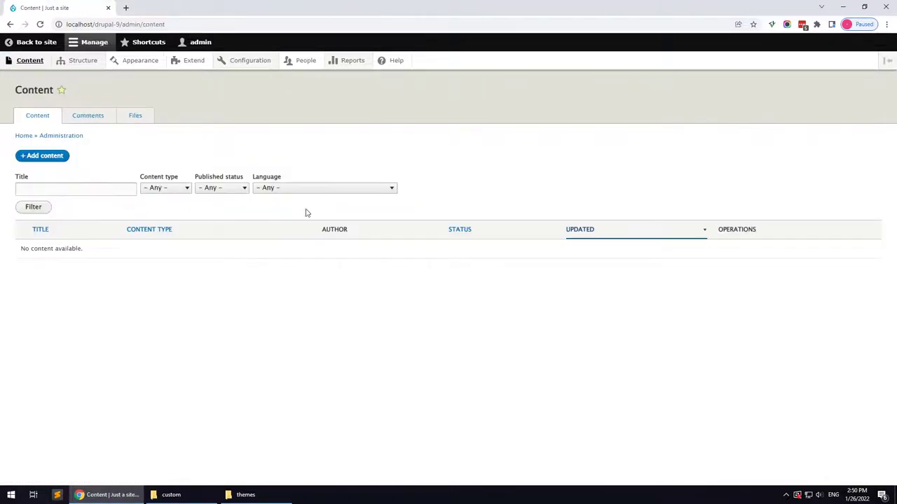
left_click(47, 156)
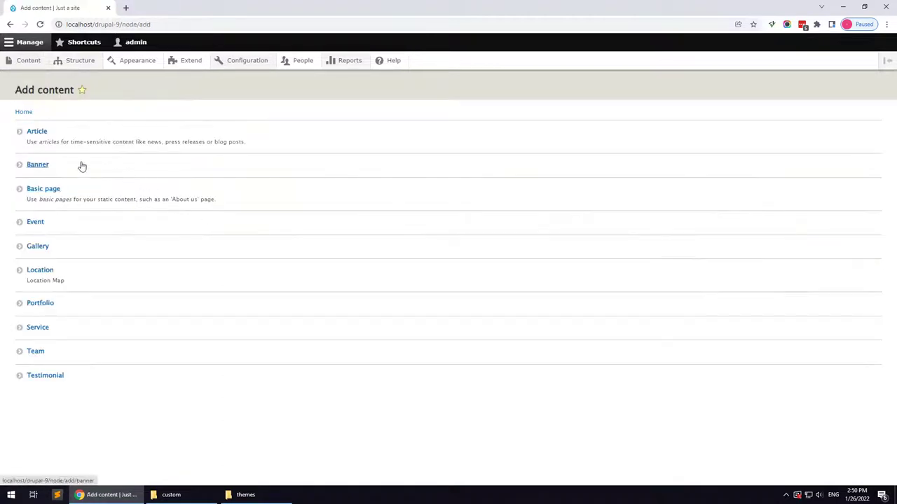
left_click(54, 190)
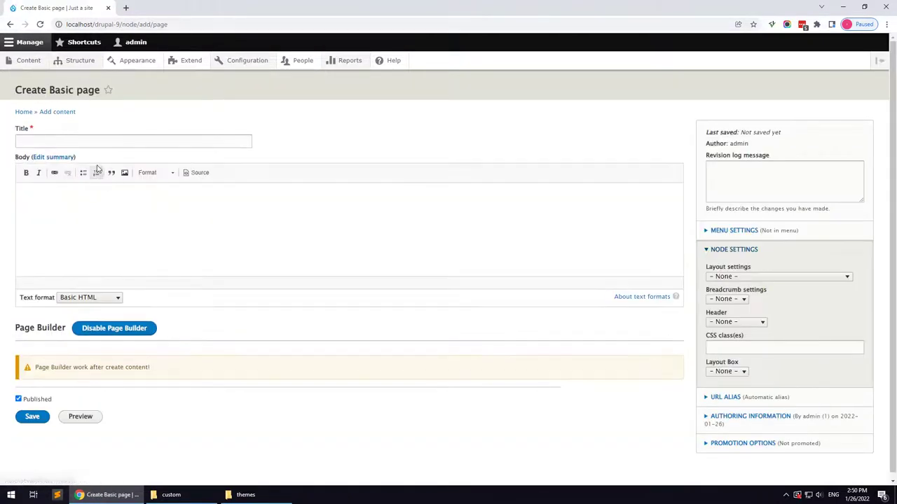
left_click(97, 142)
left_click(90, 157)
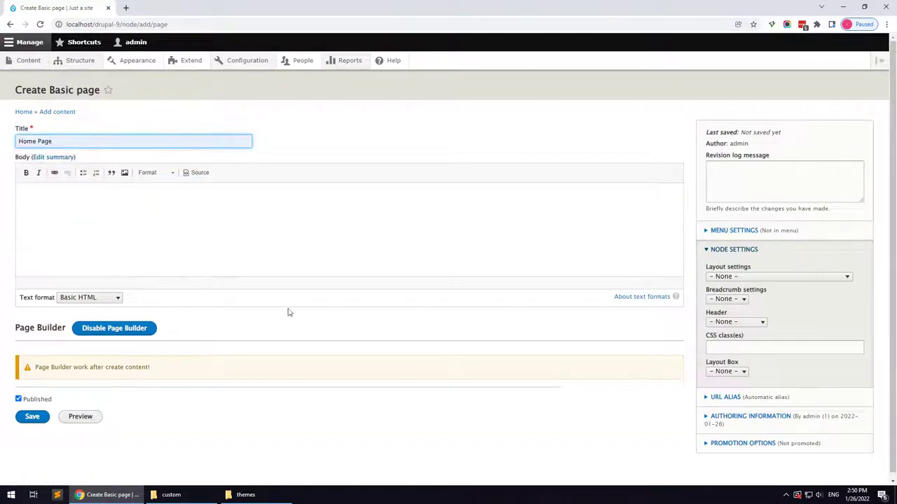
- Give the new page the CSS class hidden-title, keeping Layout settings at None, and save the page
left_click(730, 277)
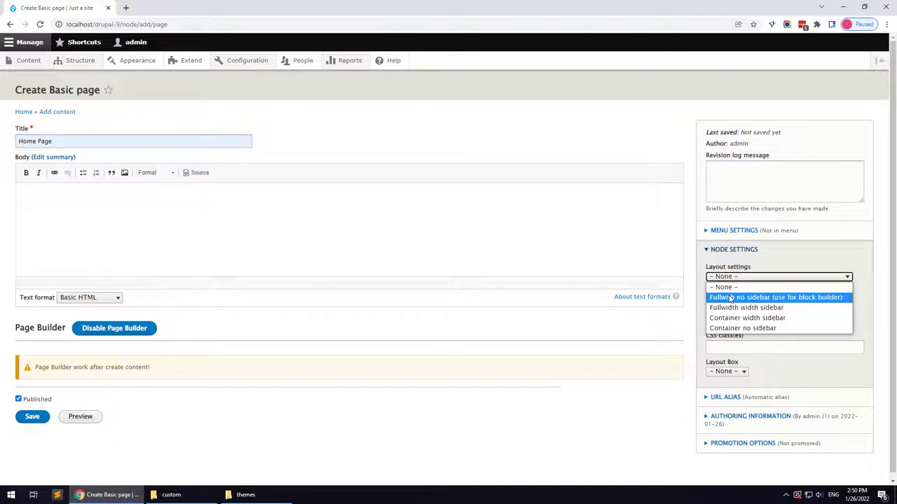
left_click(726, 288)
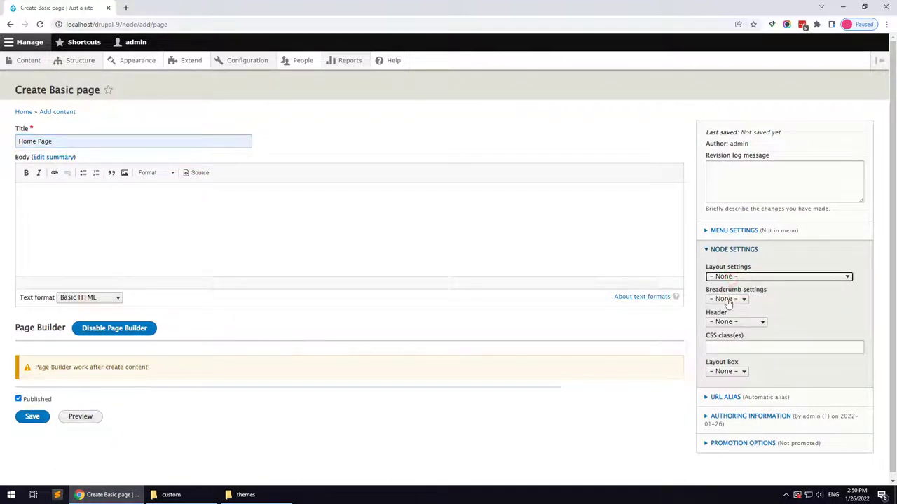
left_click(729, 347)
left_click(729, 367)
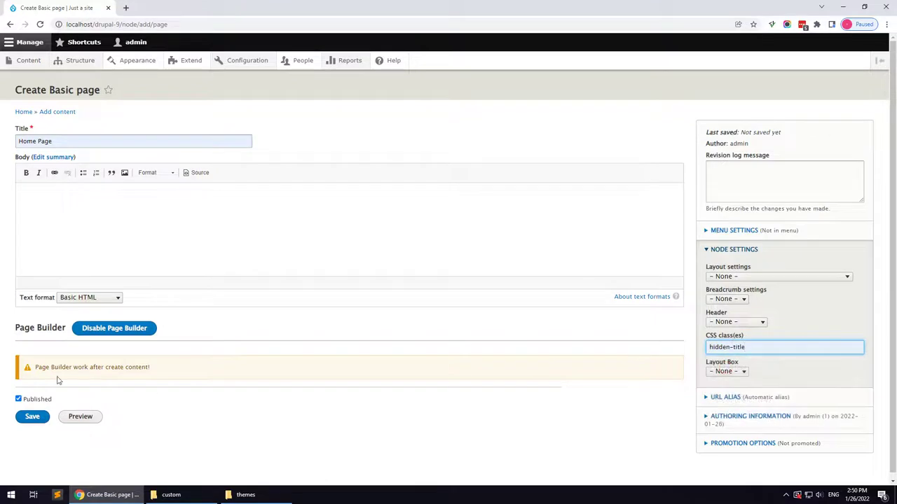
left_click(32, 416)
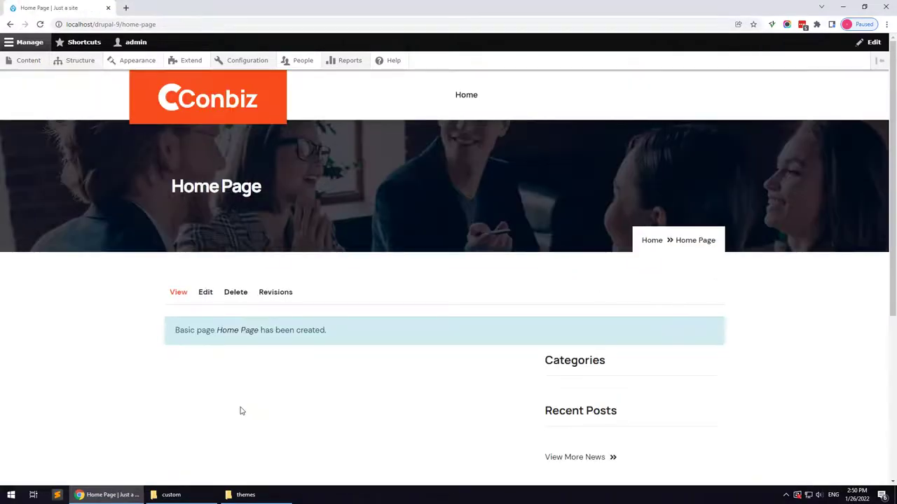
- Edit the Home Page and set its layout to "Fullwith no sidebar (use for block builder)"
left_click(206, 293)
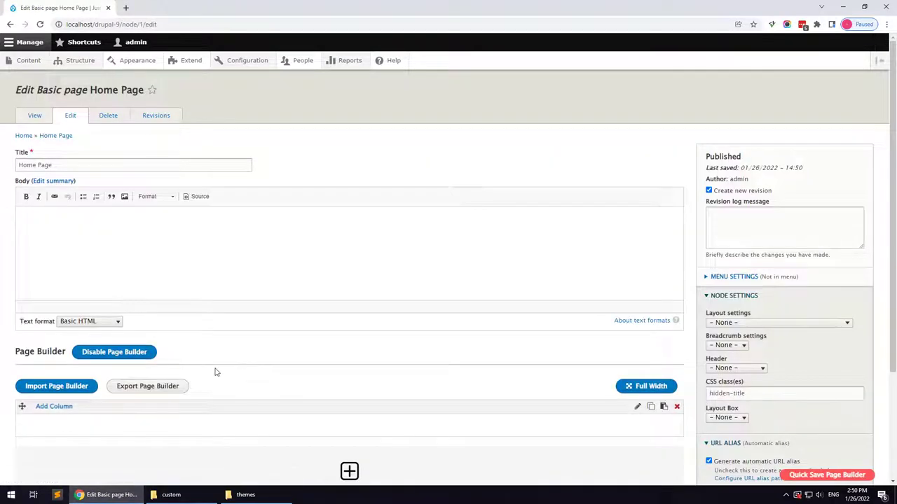
scroll(241, 374, "down", 2)
left_click(747, 231)
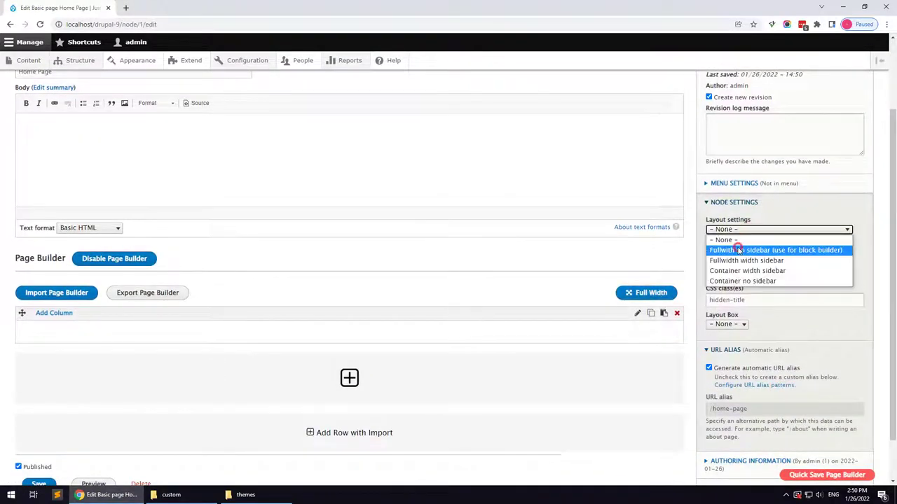
left_click(733, 250)
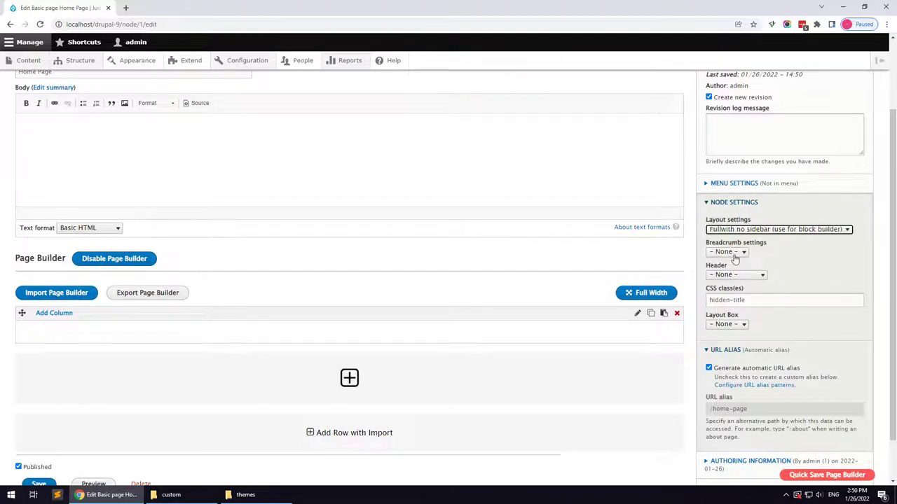
- Open the Page Builder import for the Home Page and extract export_pagebuilder_files.zip in the theme package folder
scroll(241, 275, "down", 1)
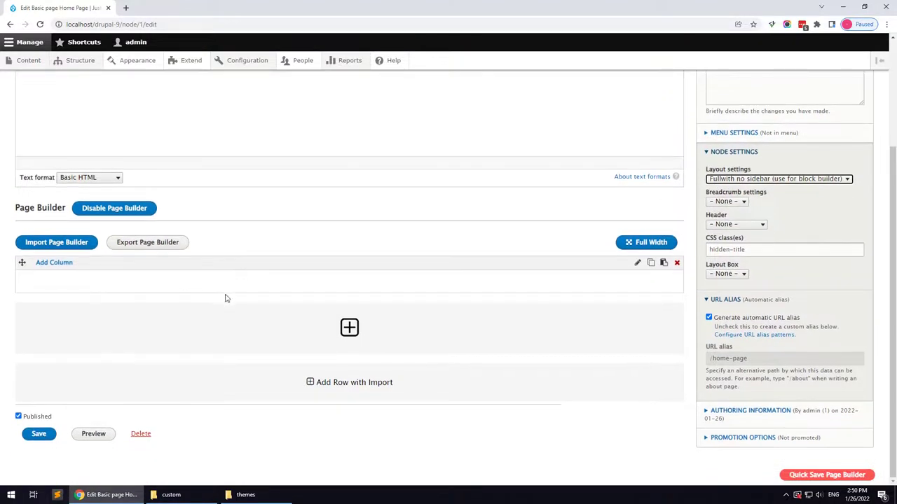
left_click(85, 244)
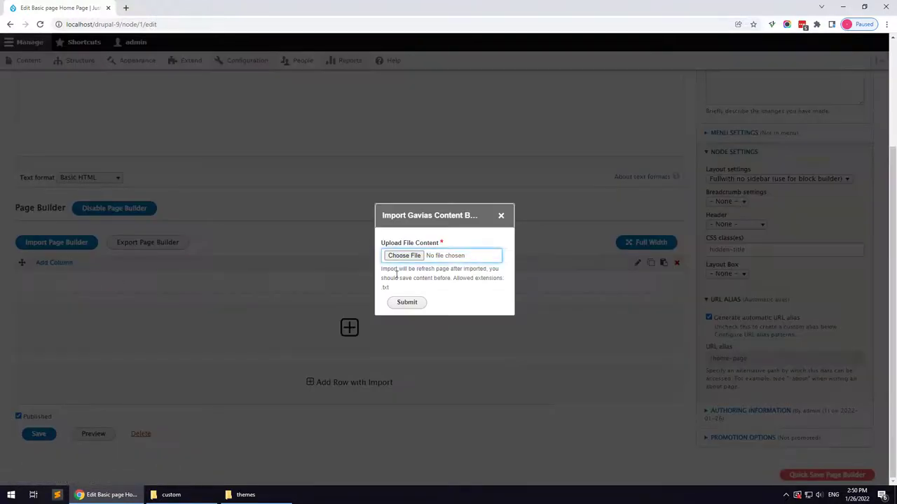
left_click(244, 496)
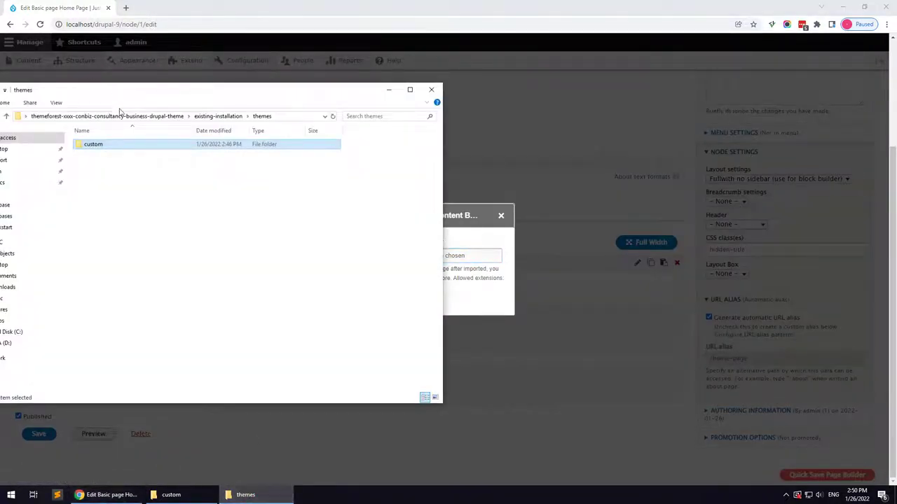
left_click(120, 114)
left_click(116, 174)
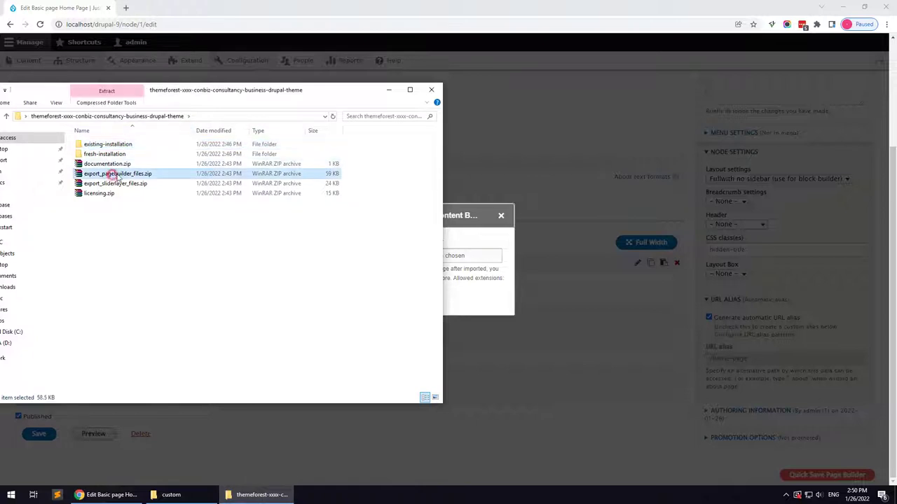
right_click(116, 175)
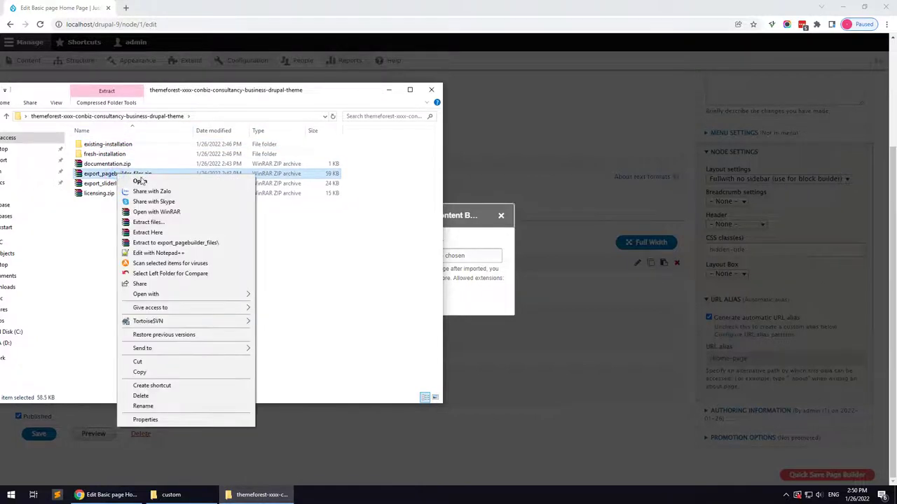
left_click(157, 233)
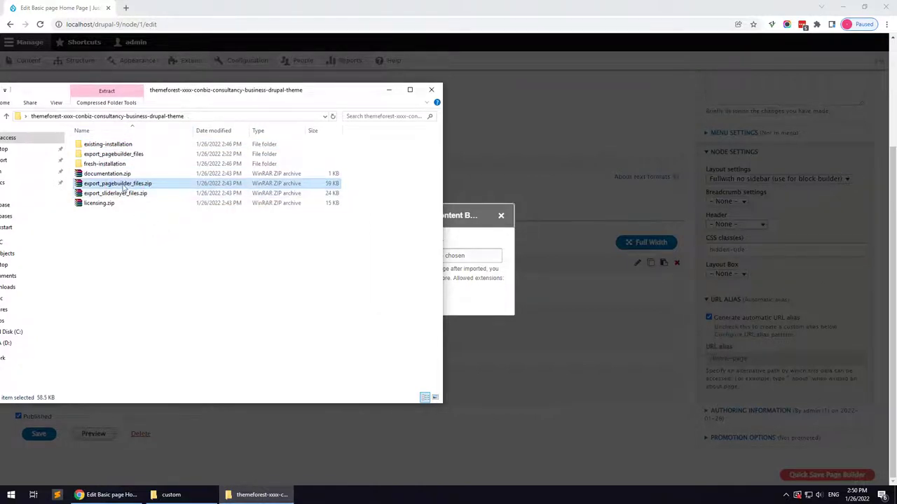
- Import home-1.txt from the export_pagebuilder_files folder into the Home Page's page builder
double_click(112, 154)
left_click_drag(140, 96, 669, 93)
left_click(617, 331)
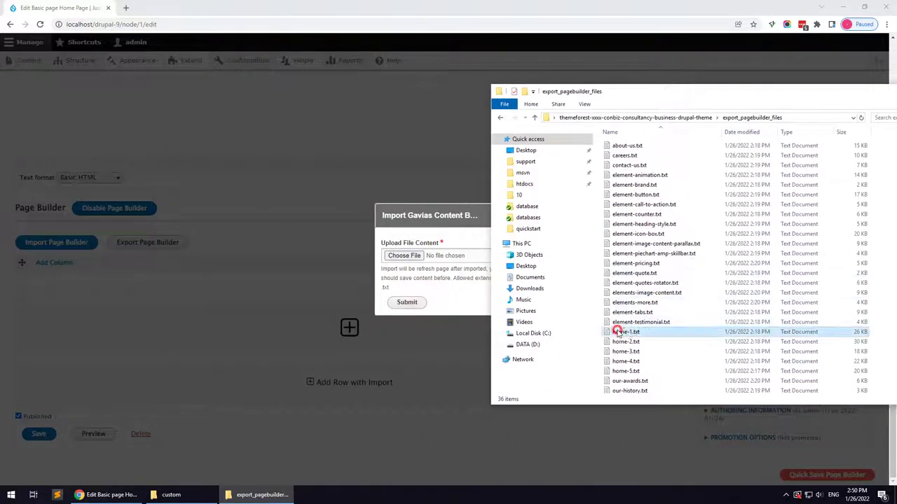
left_click_drag(619, 336, 402, 256)
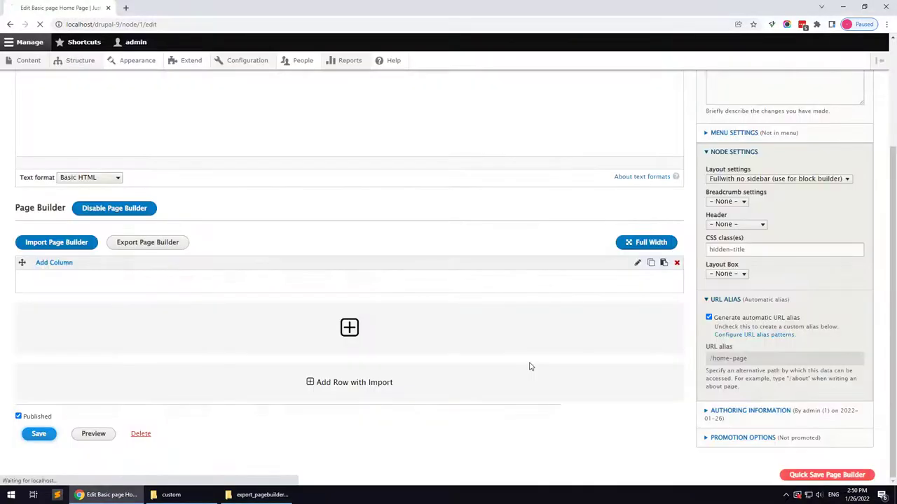
- Set the Home Page's layout to "Fullwith no sidebar (use for block builder)" again after the import
scroll(431, 334, "down", 1)
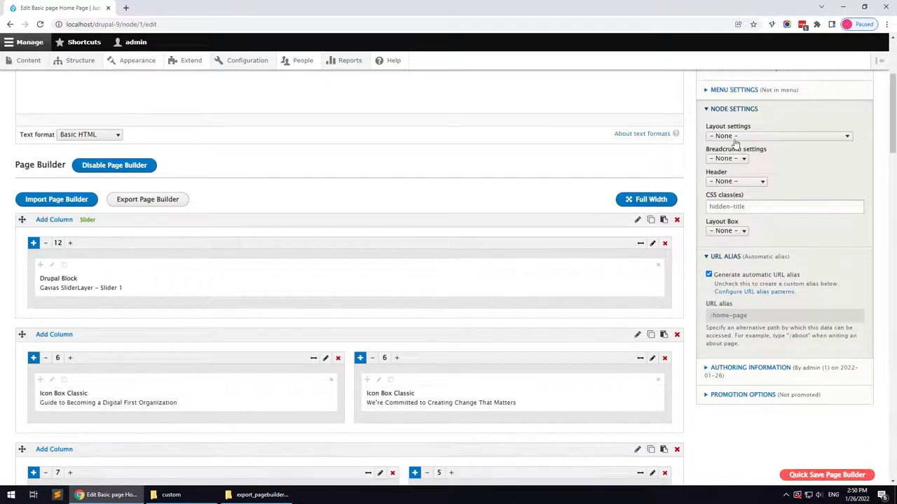
left_click(778, 134)
left_click(764, 152)
scroll(298, 206, "down", 8)
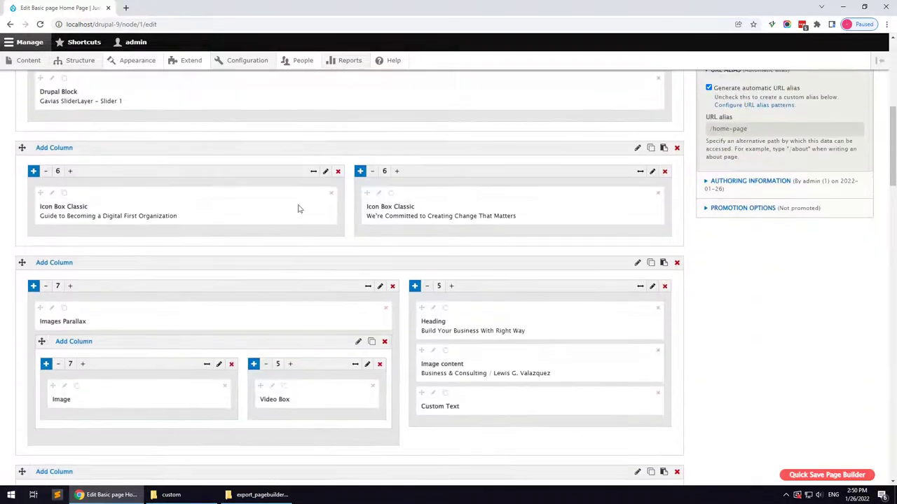
scroll(319, 302, "up", 8)
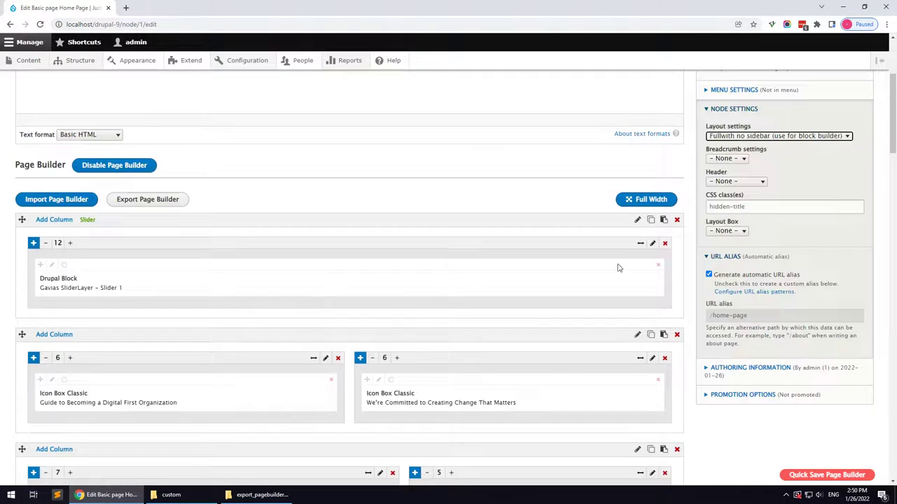
- Set the Home Page's breadcrumb setting to Disable and save the page
left_click(722, 158)
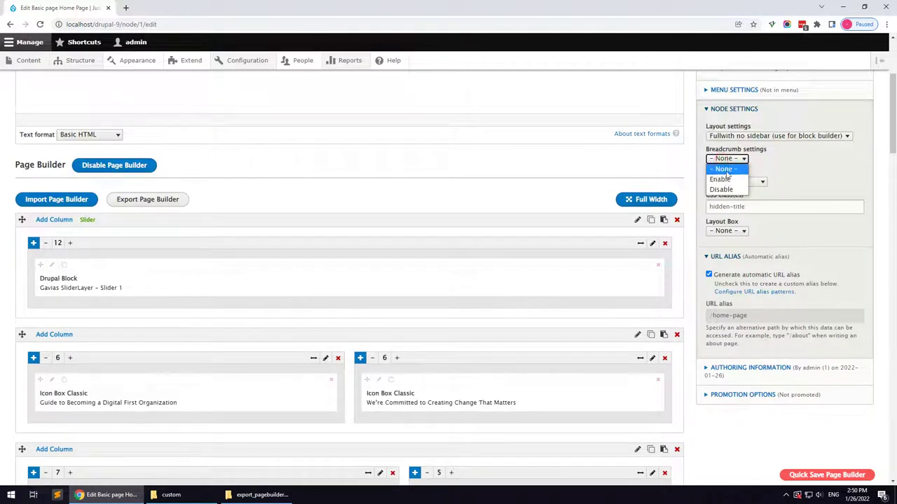
left_click(722, 191)
scroll(251, 367, "down", 15)
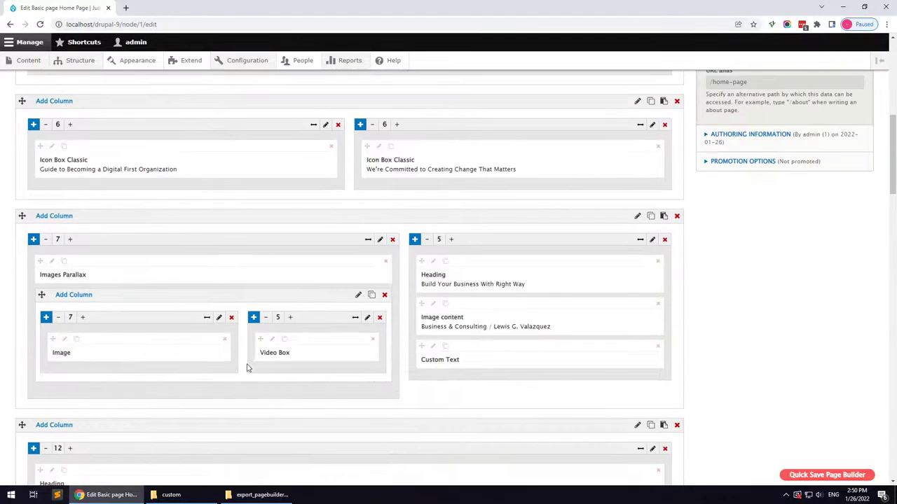
scroll(74, 431, "down", 8)
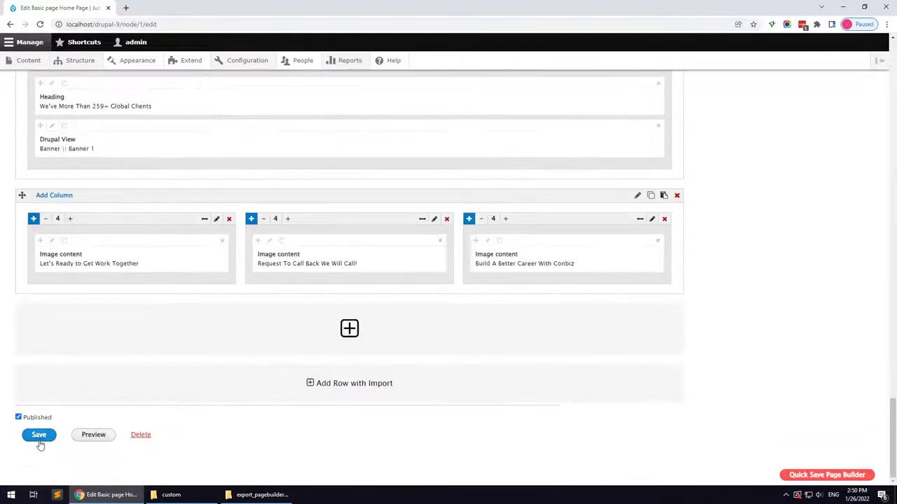
left_click(39, 436)
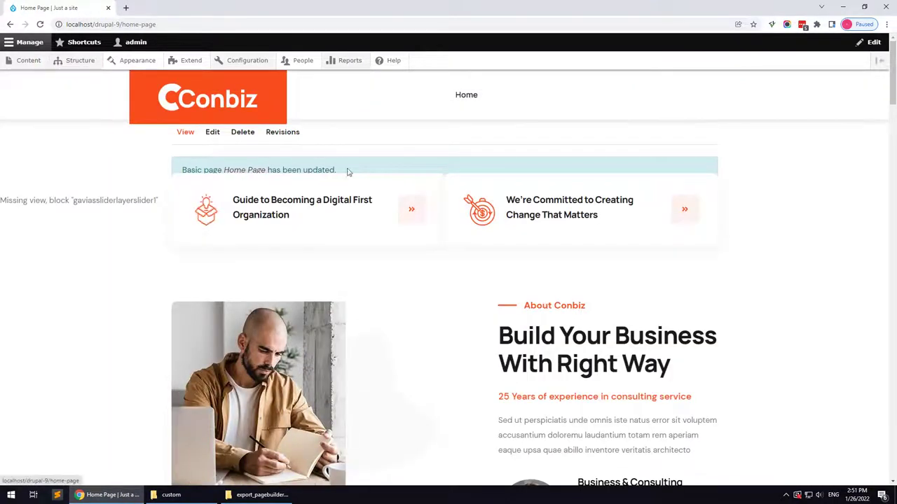
- Check the saved Home Page, then create a Gavias Slider Layer group titled "Slider 1"
scroll(476, 302, "down", 15)
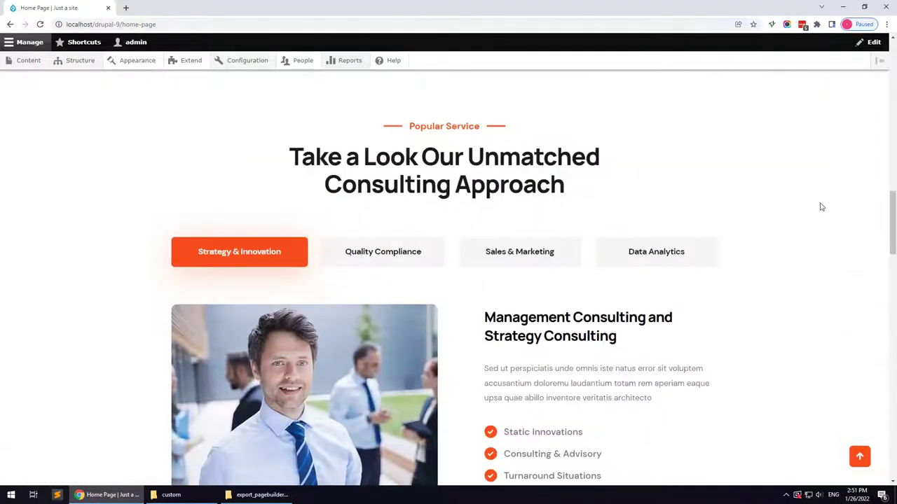
left_click_drag(892, 209, 862, 42)
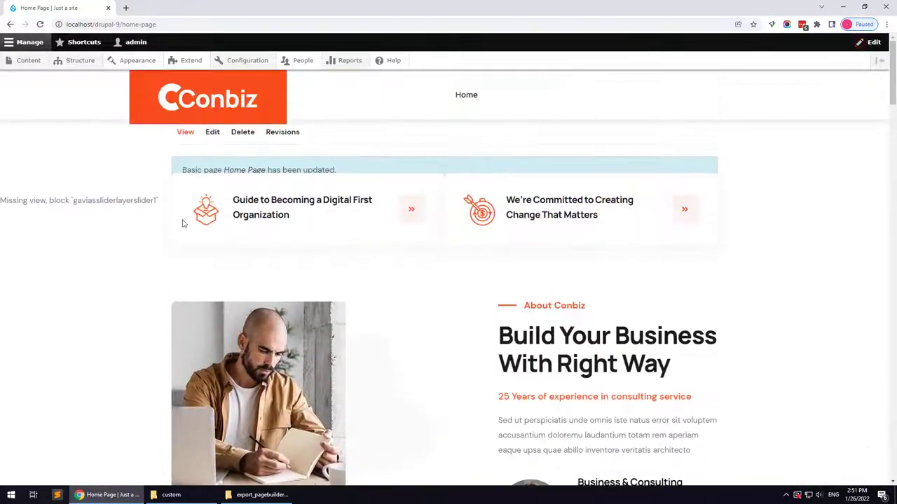
double_click(97, 200)
left_click(108, 240)
mouse_move(83, 65)
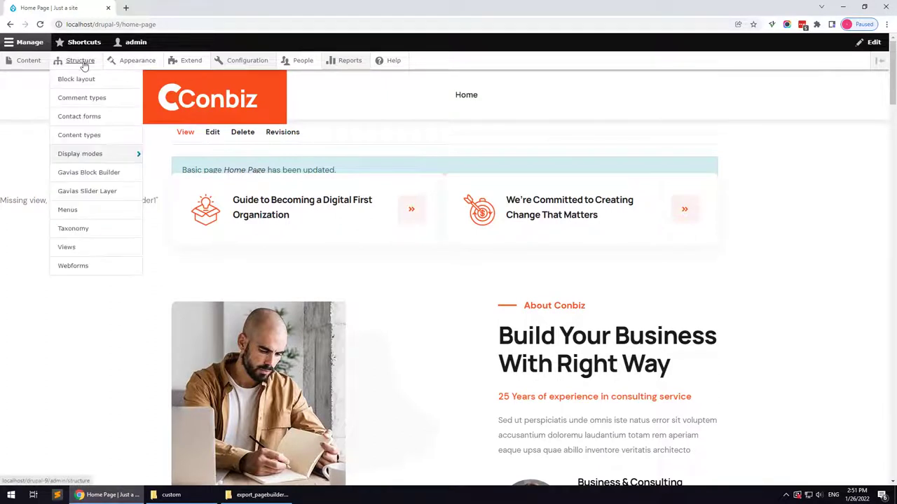
left_click(84, 192)
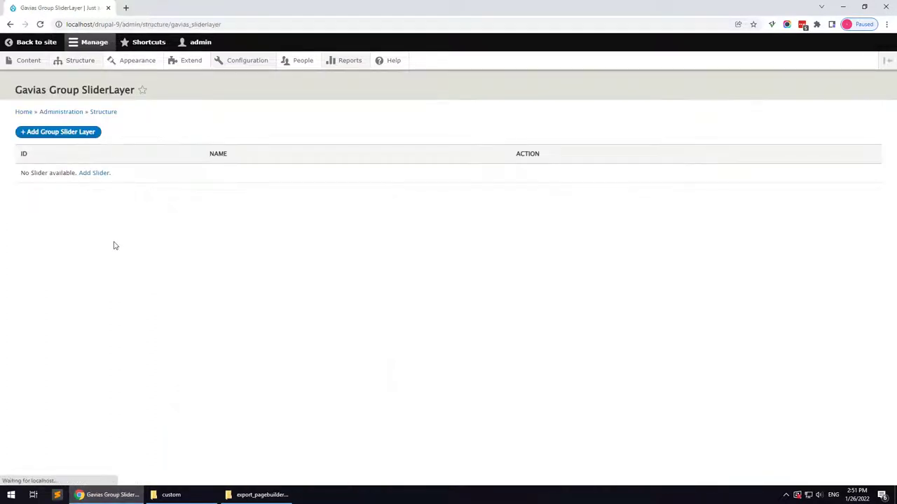
left_click(81, 137)
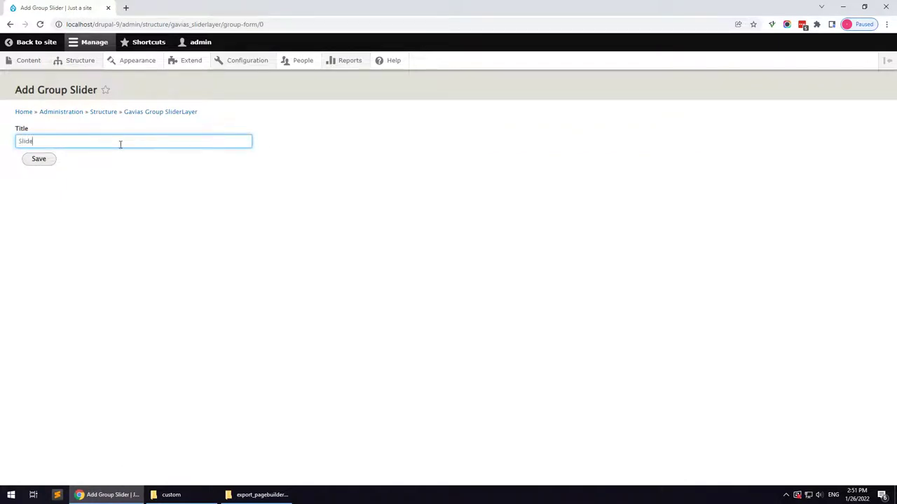
left_click(44, 160)
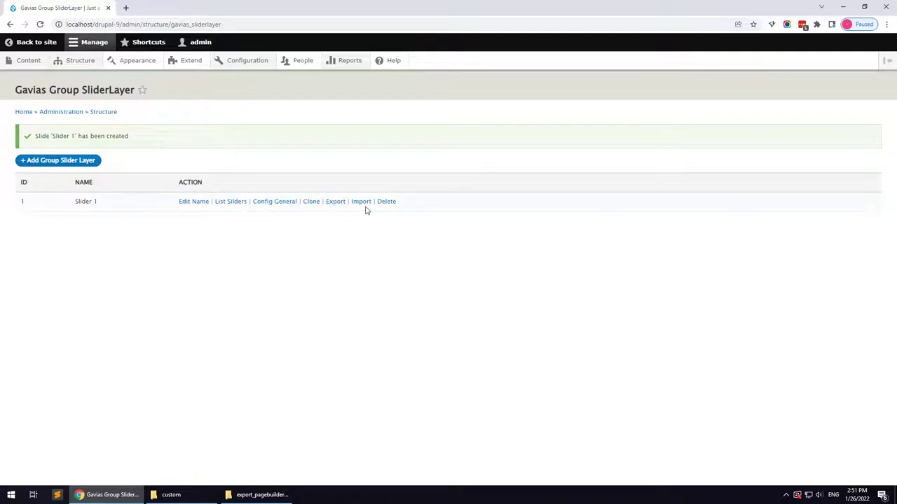
- Open the import form for Slider 1 and extract export_sliderlayer_files.zip in the theme package folder
left_click(362, 202)
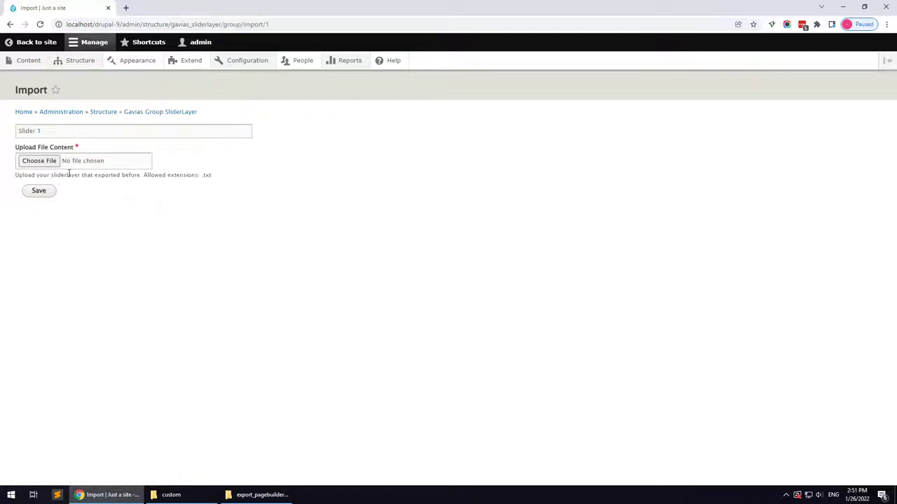
left_click(249, 495)
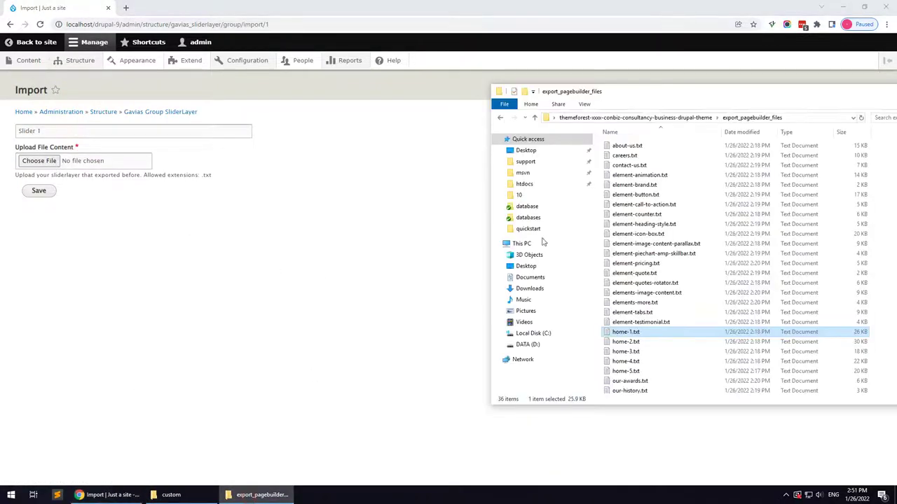
left_click(681, 117)
left_click(630, 195)
right_click(639, 195)
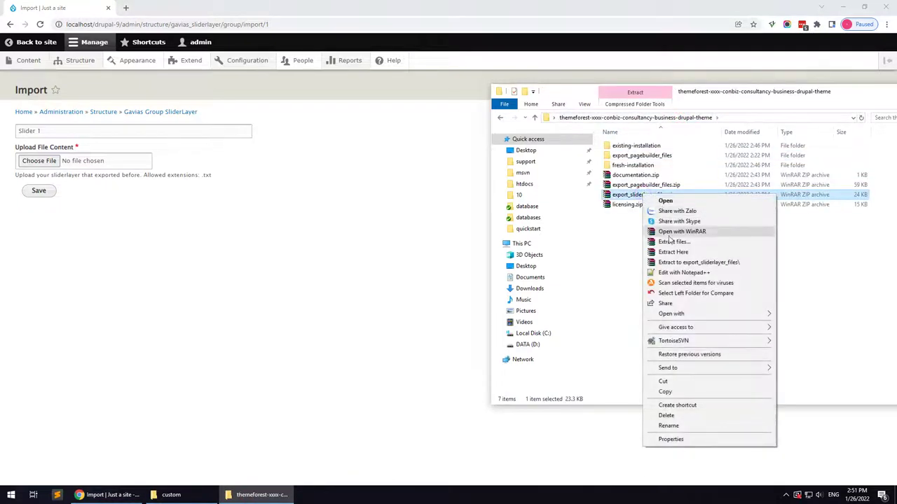
left_click(670, 262)
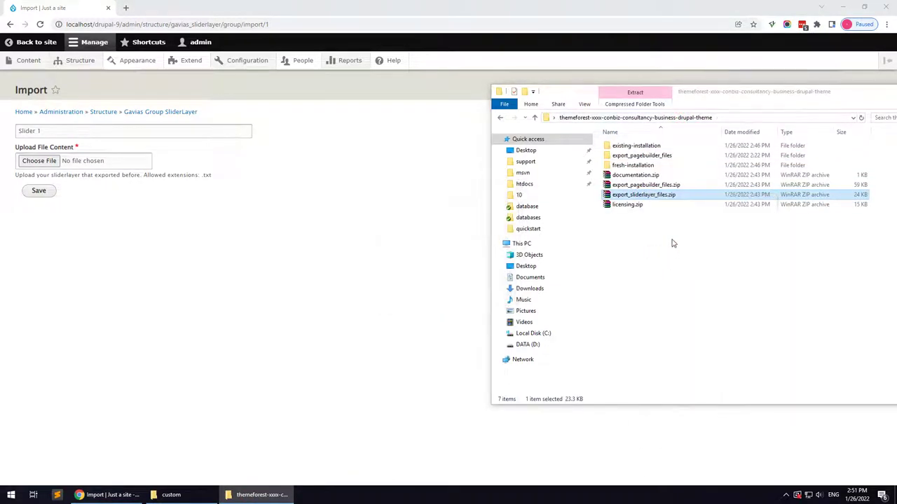
- Import slider-1.txt from the export_sliderlayer_files folder into the Slider 1 group
double_click(645, 165)
left_click(627, 148)
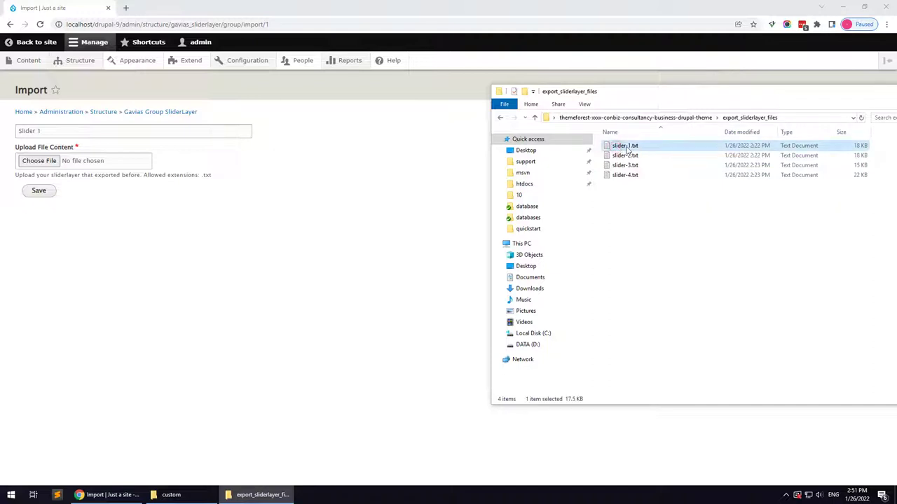
left_click_drag(629, 147, 35, 162)
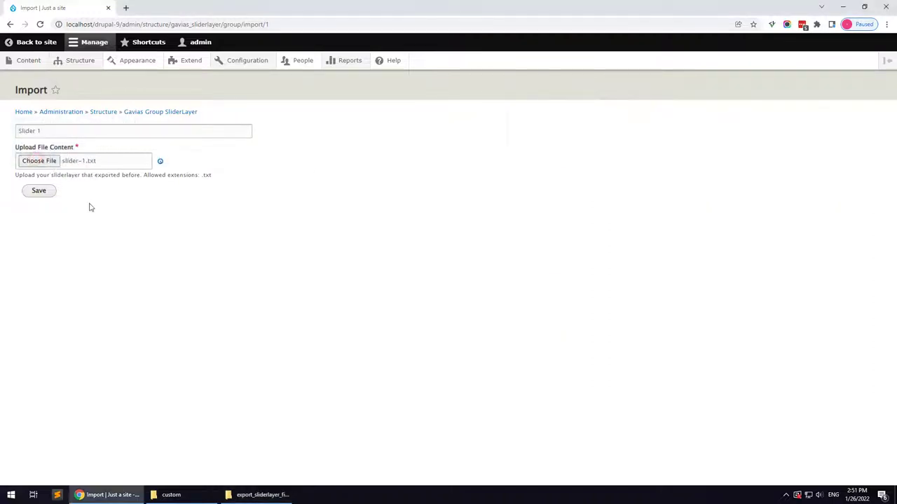
left_click(40, 187)
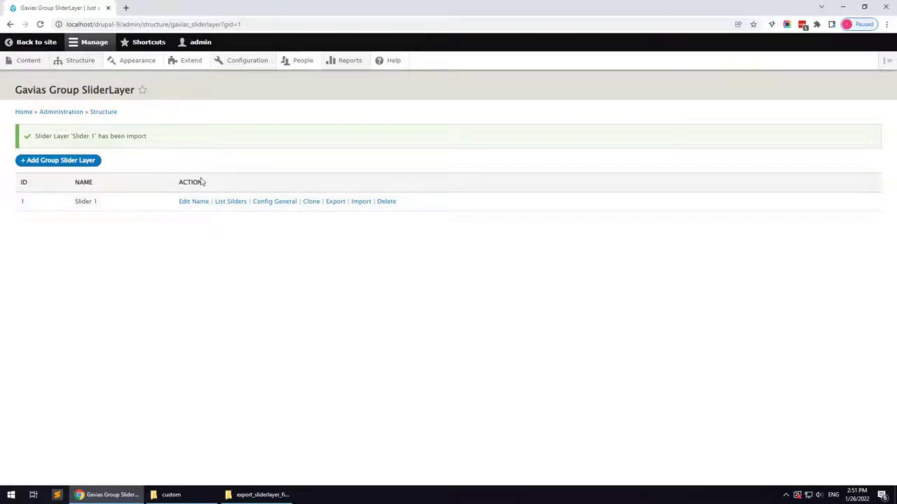
- Place the "Gavias SliderLayer – Slider 1" block in the Other region of the block layout and save it
mouse_move(84, 60)
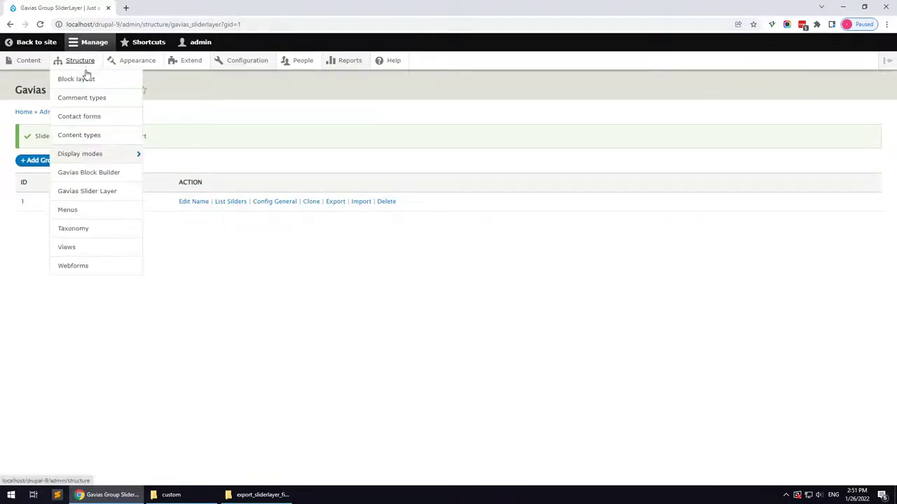
left_click(83, 79)
scroll(238, 341, "down", 15)
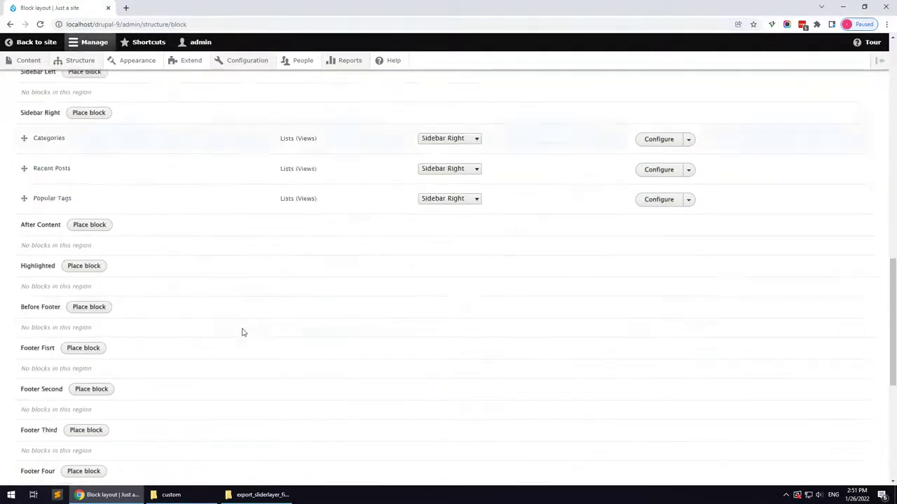
left_click(77, 294)
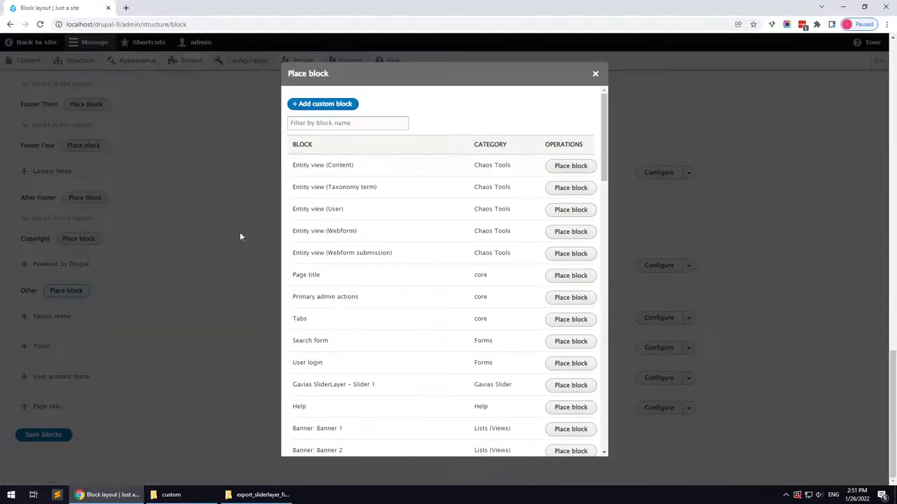
type("slider")
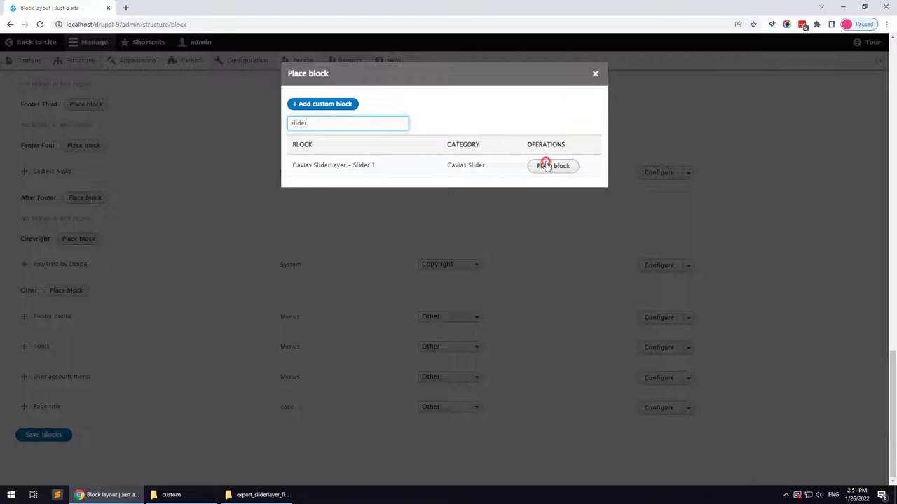
left_click(546, 165)
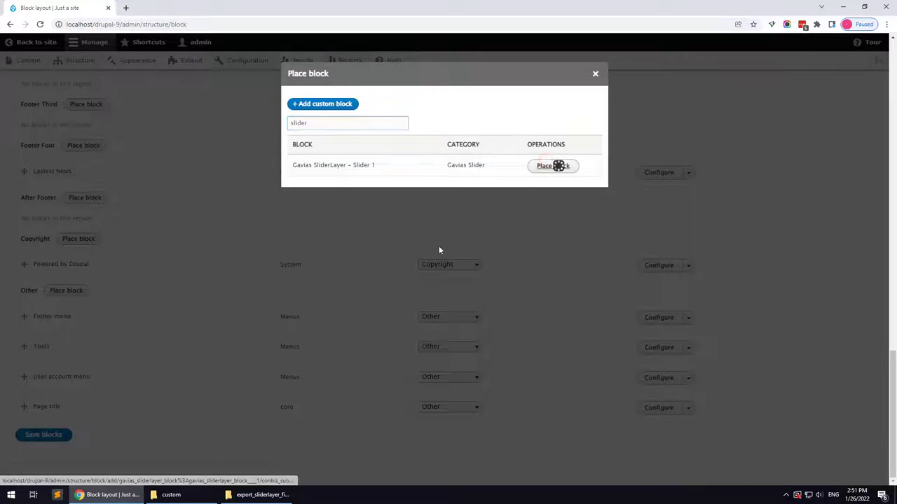
left_click(320, 166)
left_click(323, 439)
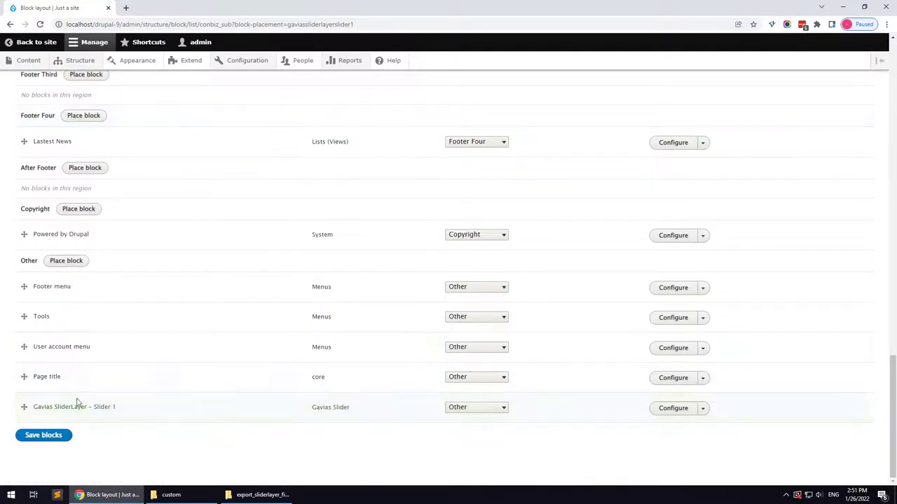
- Edit the Home Page content and set its slider row's Drupal Block element to the Gavias SliderLayer – Slider 1 block, updating the element
left_click(28, 60)
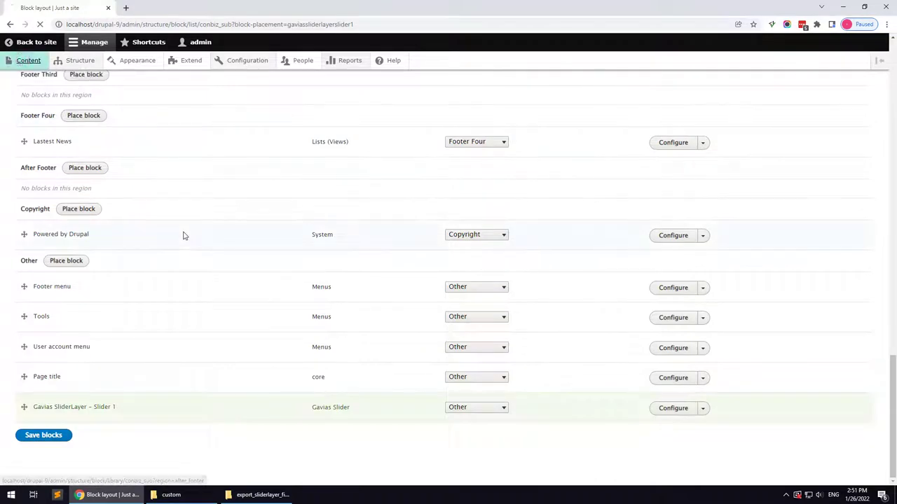
left_click(688, 303)
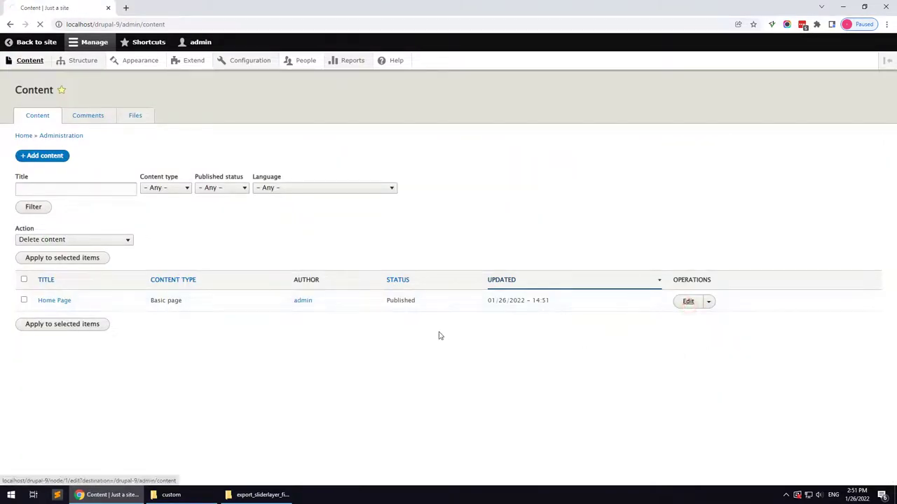
scroll(59, 250, "down", 3)
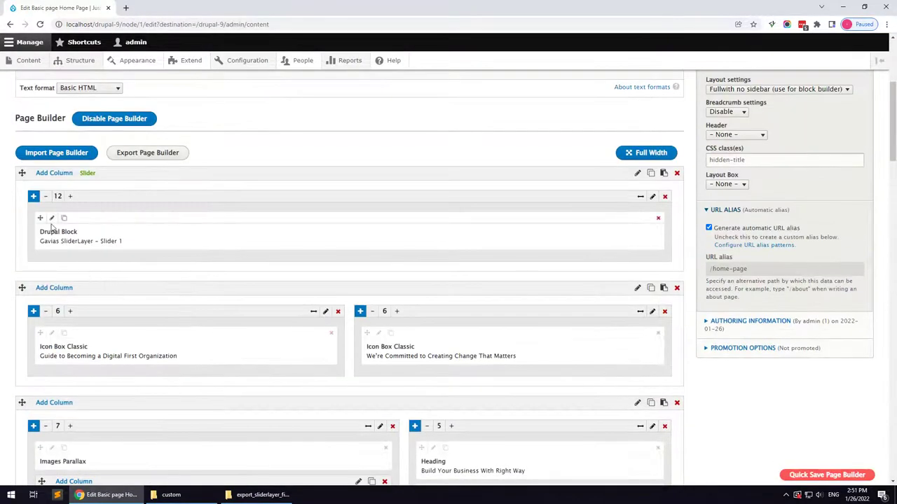
left_click(51, 219)
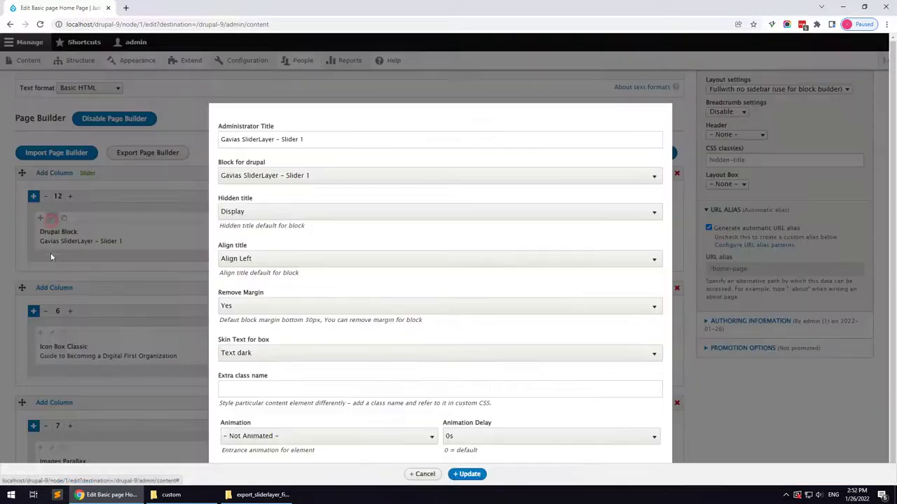
left_click(277, 179)
left_click(277, 221)
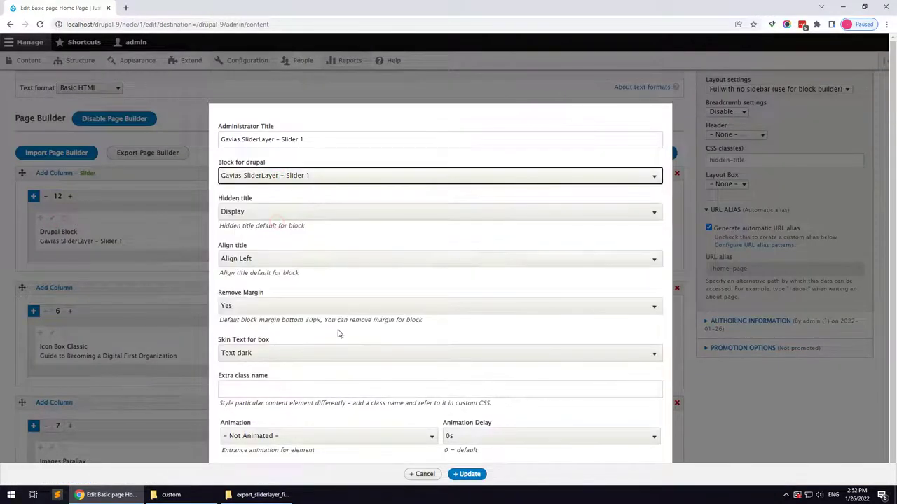
left_click(468, 474)
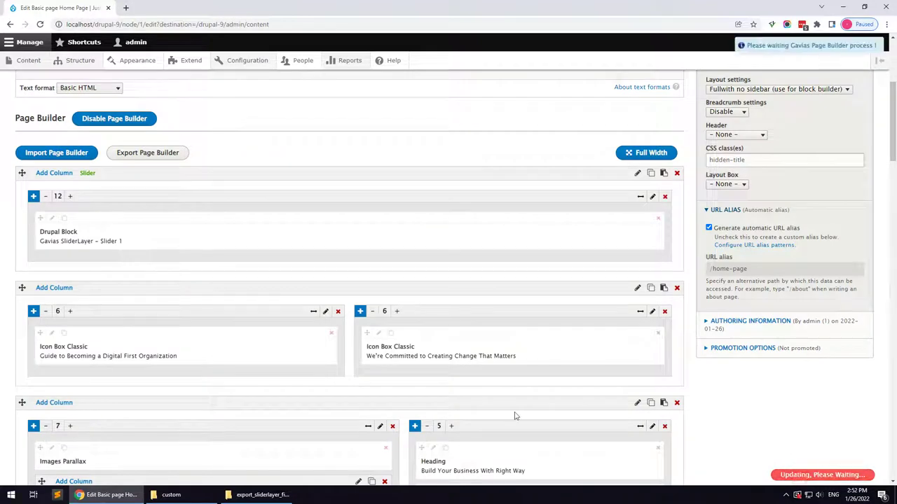
- Open the Home Page view in a new browser tab and review the slider and the page sections below it
scroll(264, 317, "up", 4)
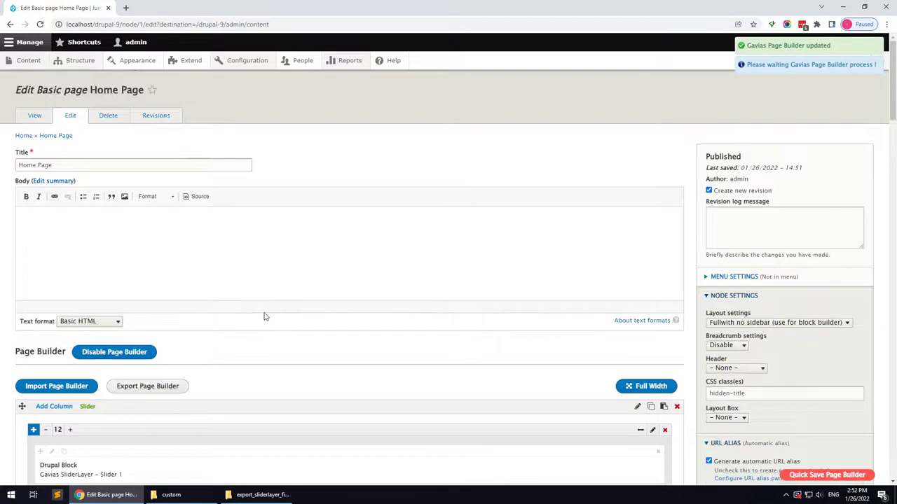
right_click(40, 122)
left_click(49, 125)
key("ctrl+Tab")
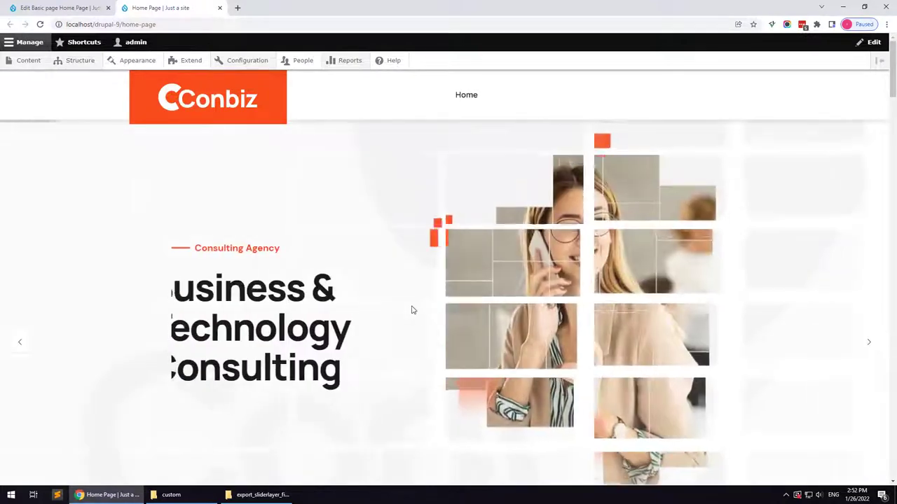
scroll(400, 306, "down", 3)
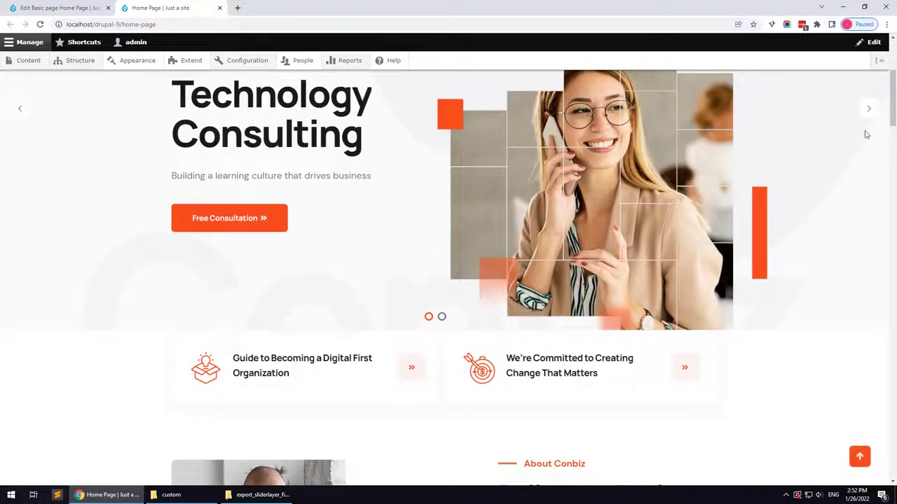
left_click_drag(893, 102, 887, 65)
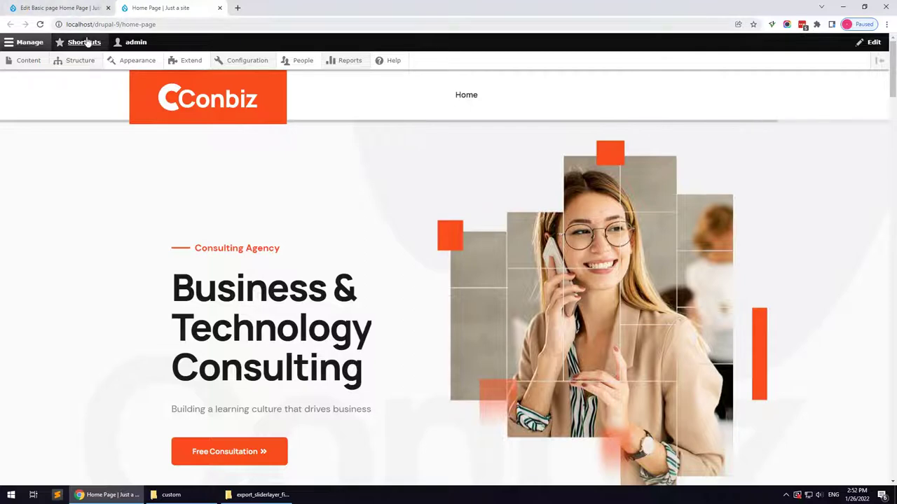
- Set the default front page to /node/1 in the basic site settings, save the configuration, and check the site's front page
left_click(63, 9)
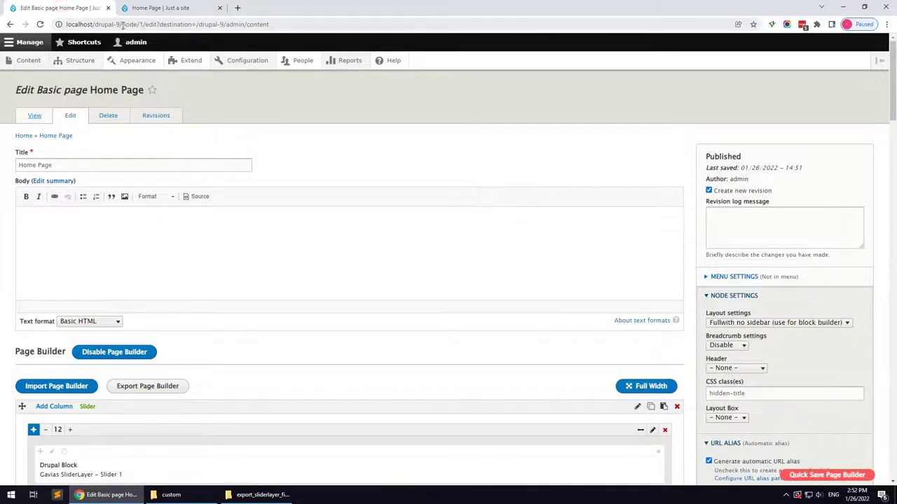
left_click_drag(119, 25, 149, 25)
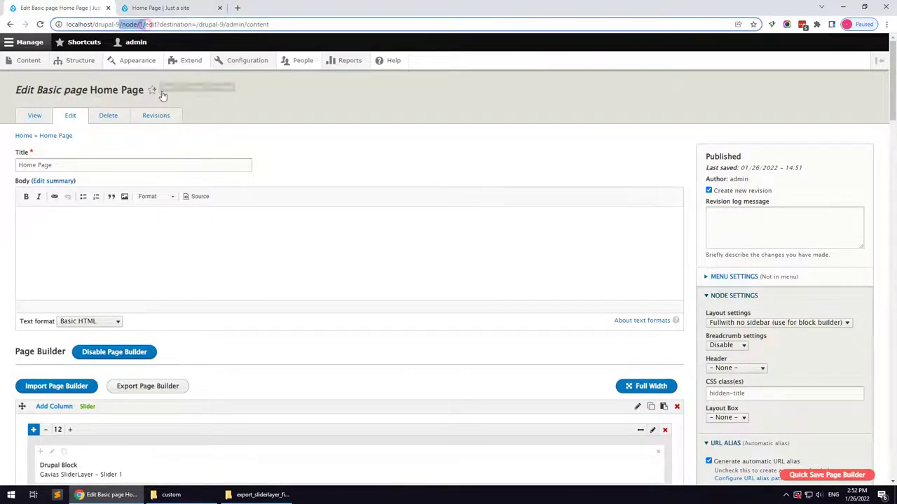
mouse_move(247, 61)
mouse_move(261, 105)
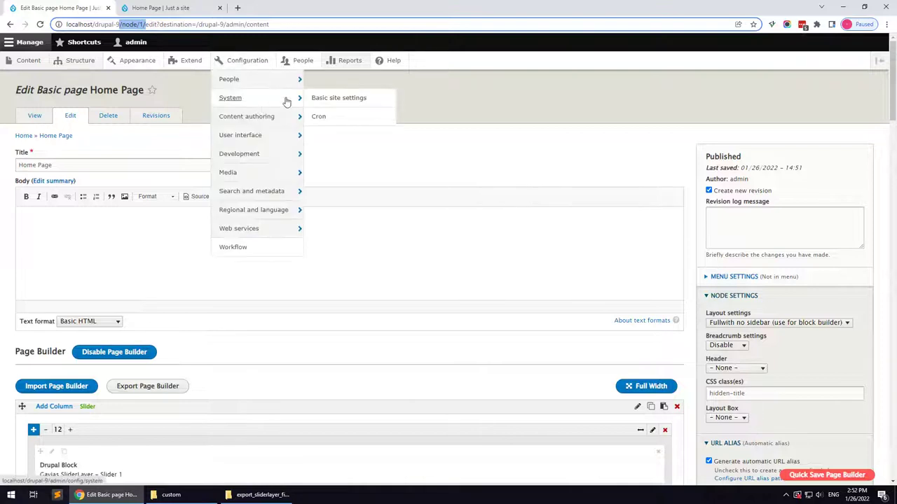
left_click(334, 99)
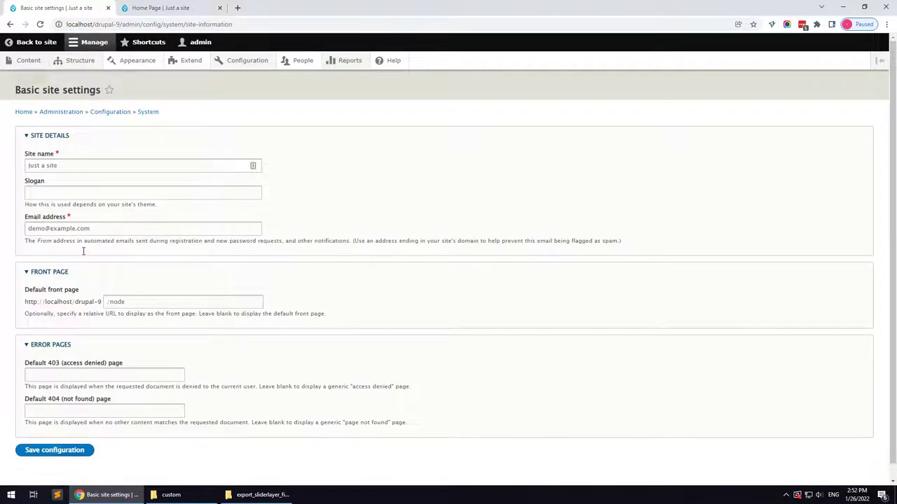
left_click(146, 304)
type("/1")
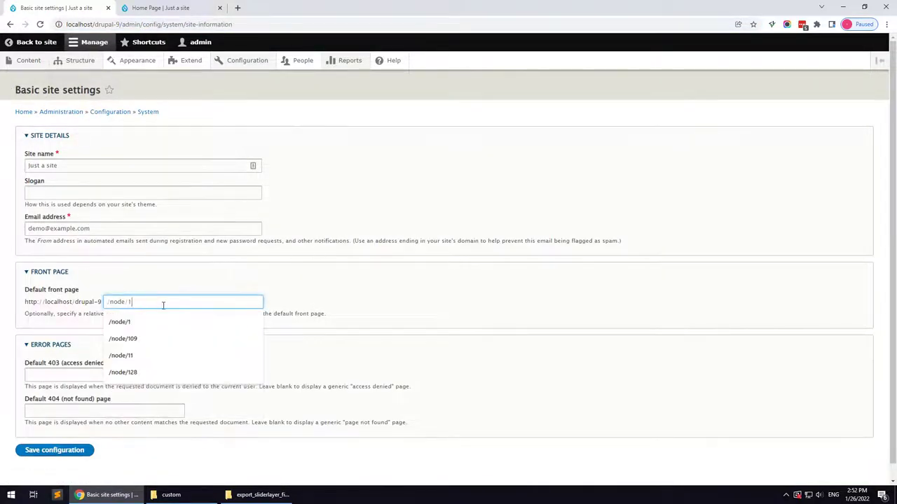
left_click(70, 452)
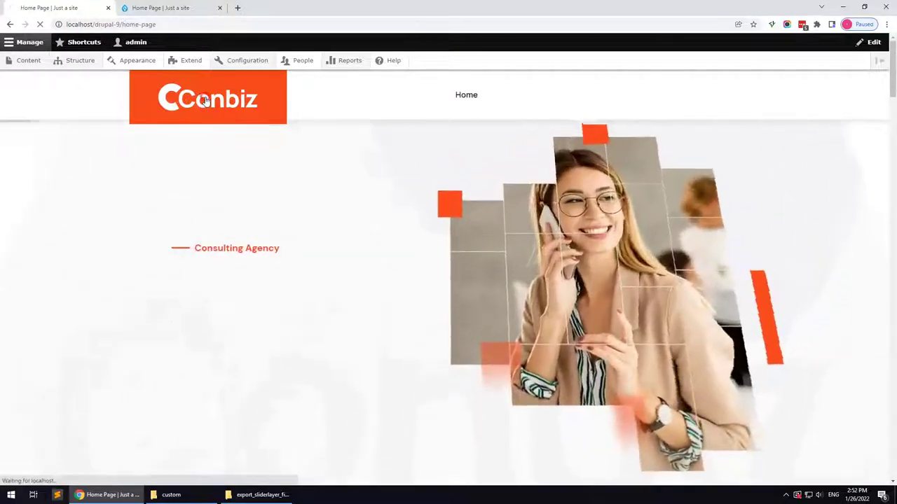
left_click(293, 267)
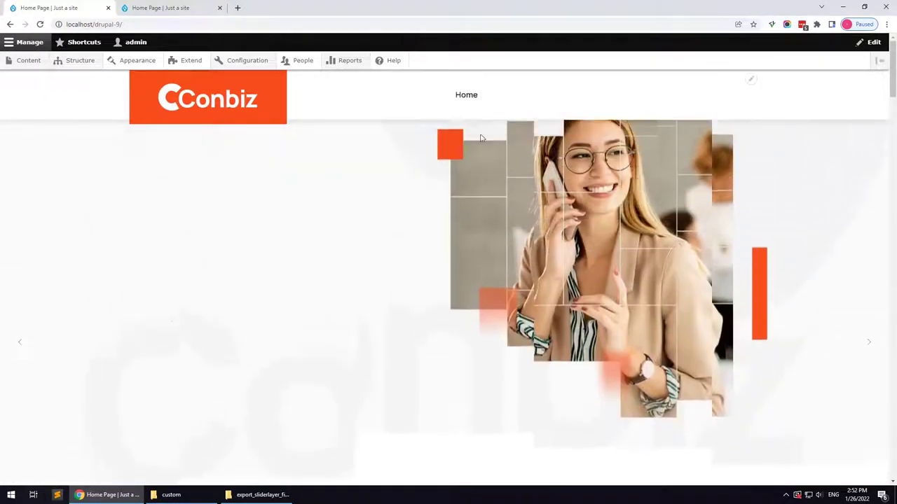
mouse_move(892, 70)
left_mouse_down()
mouse_move(893, 470)
mouse_move(883, 66)
left_mouse_up()
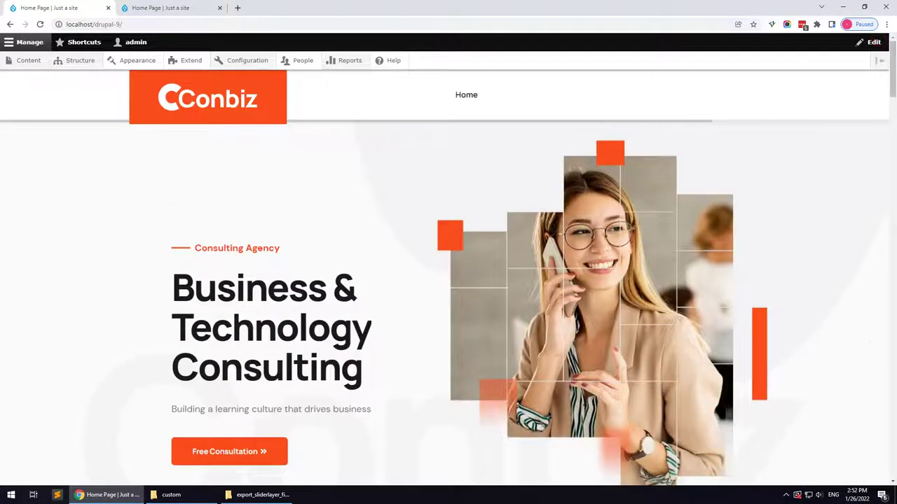